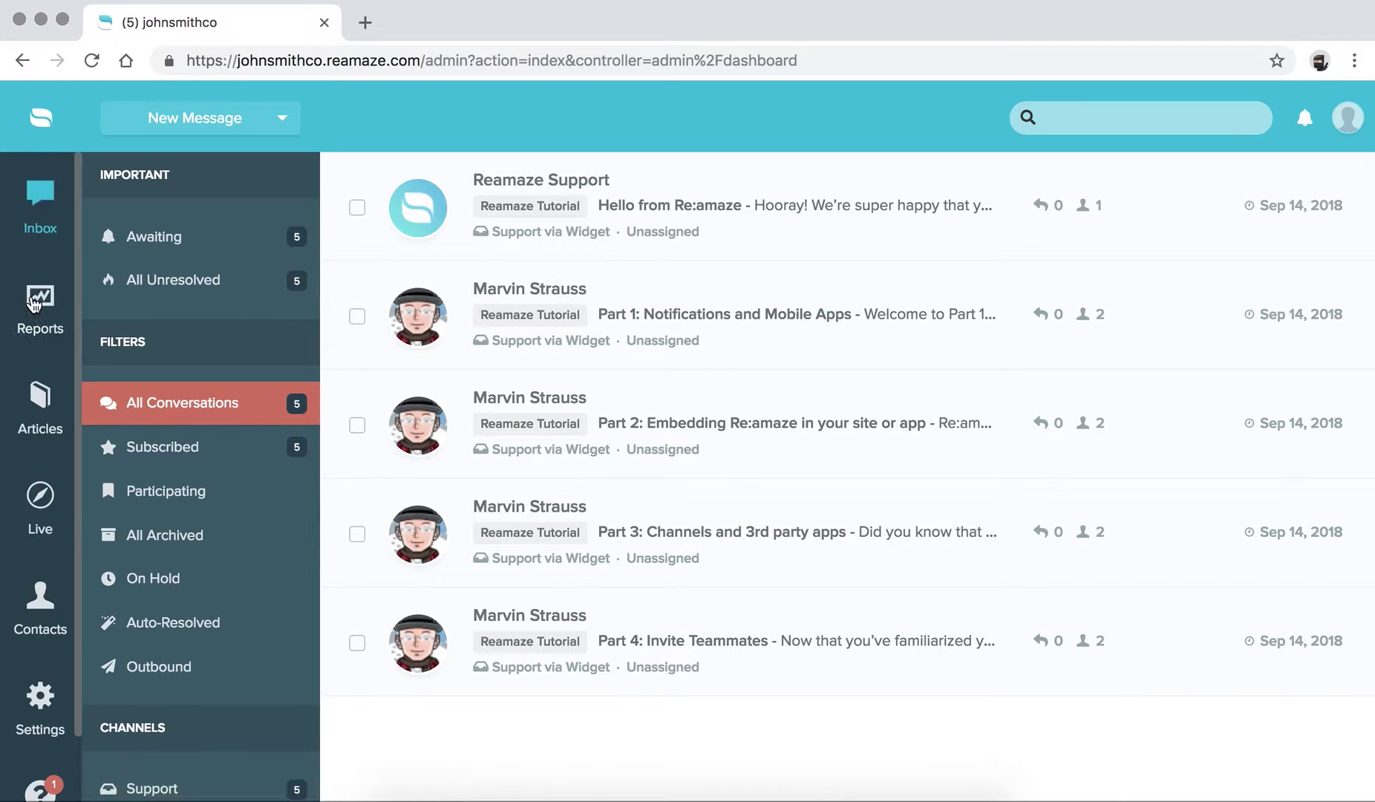
# - Tick the checkbox of the Part 1: Notifications and Mobile Apps conversation for bulk actions
pyautogui.scroll(-2, 41, 245)
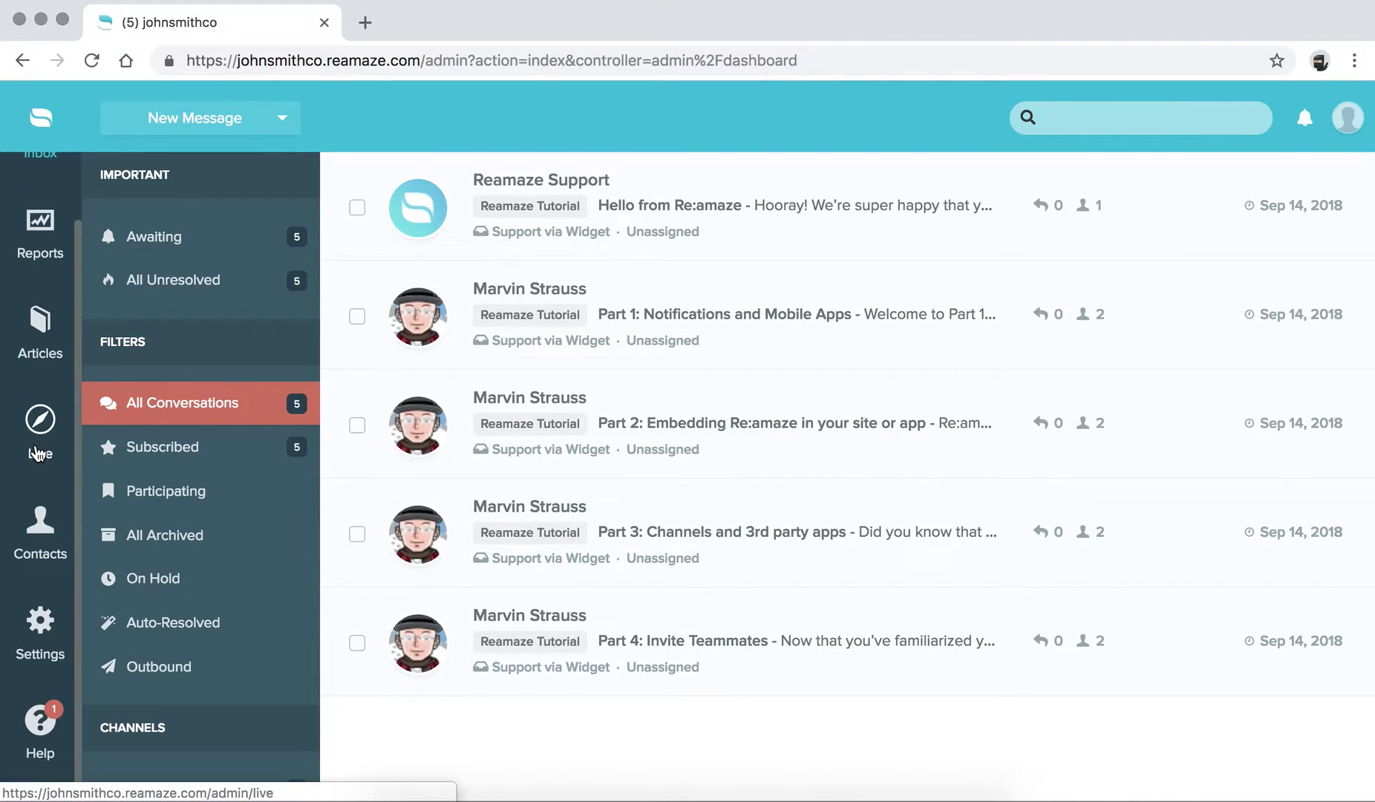
pyautogui.scroll(2, 42, 237)
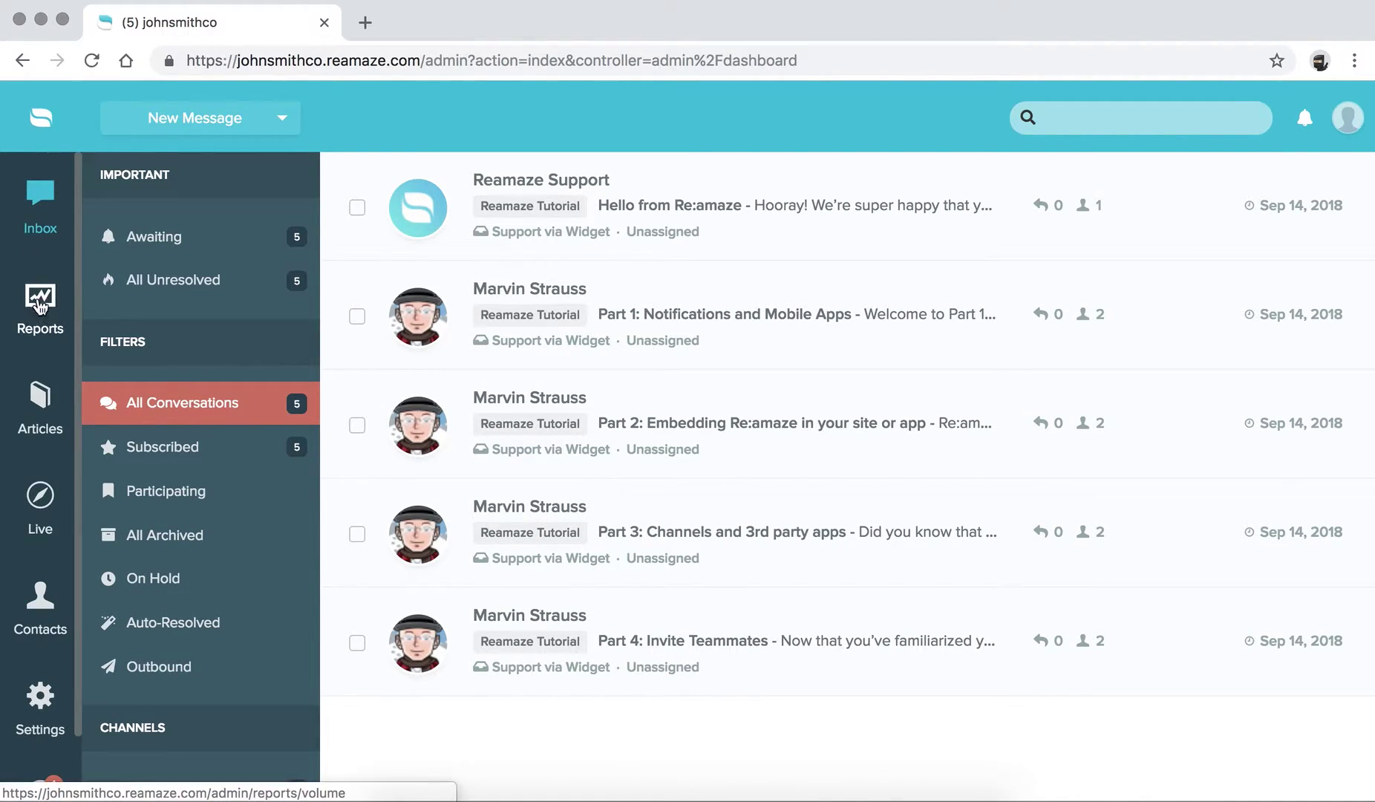
pyautogui.scroll(-2, 36, 486)
pyautogui.scroll(2, 37, 468)
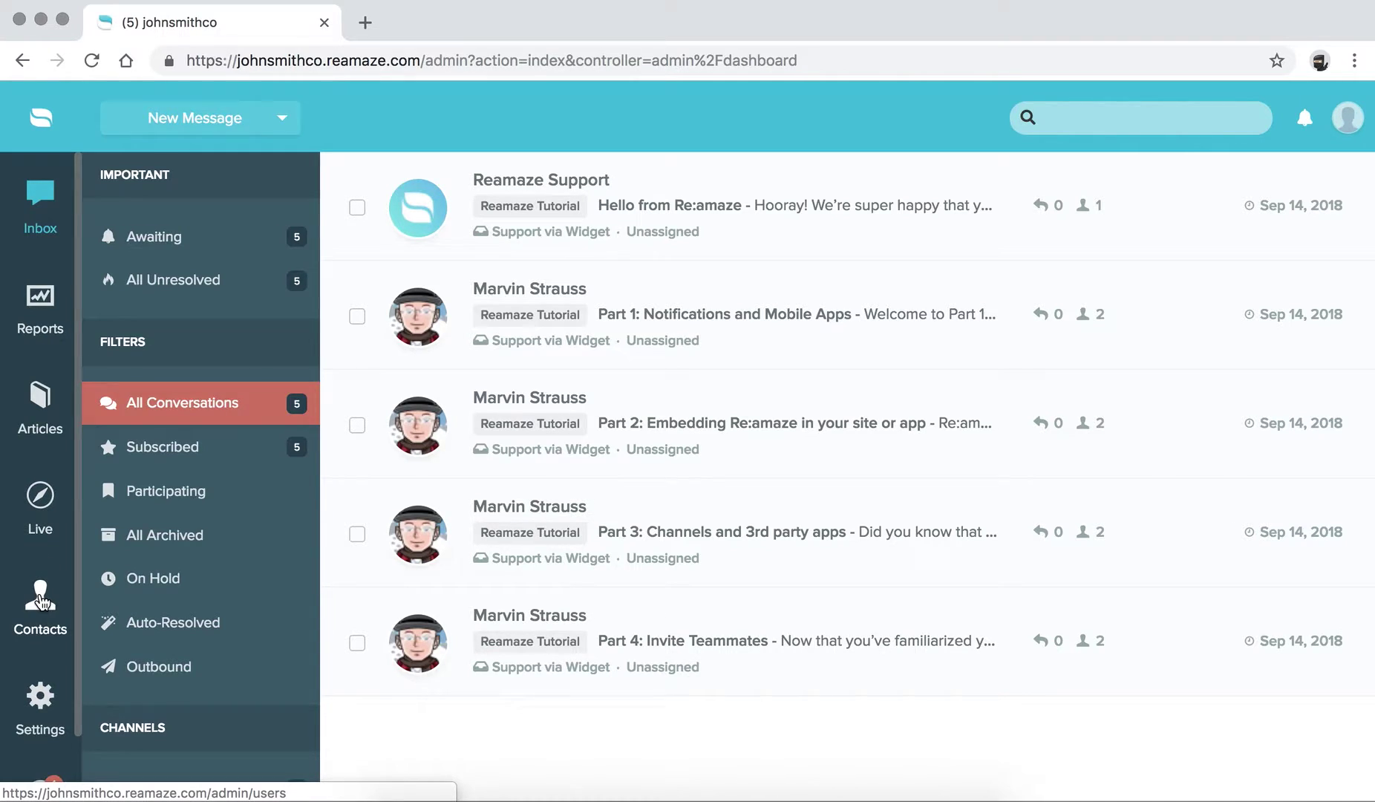
pyautogui.scroll(-2, 40, 600)
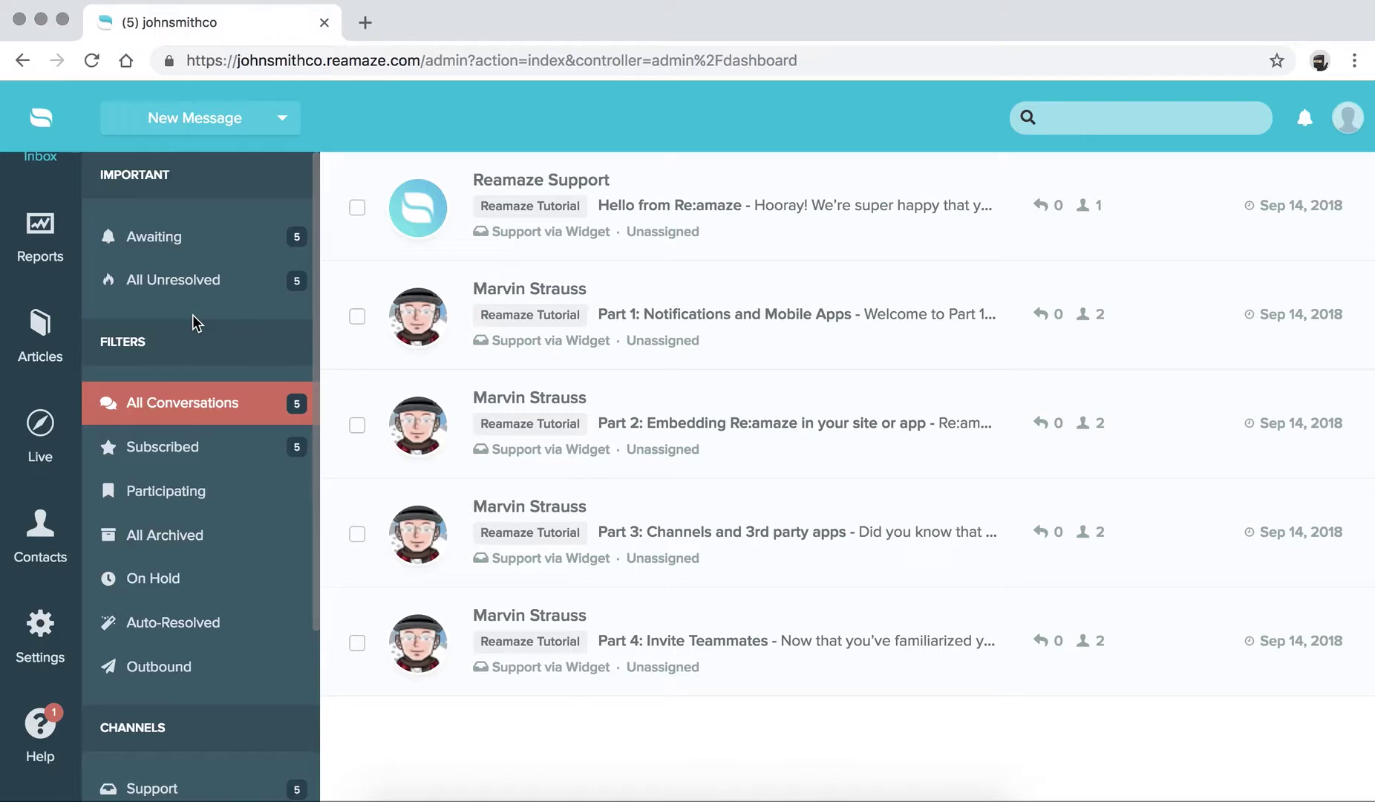
pyautogui.scroll(-3, 192, 315)
pyautogui.scroll(3, 192, 315)
pyautogui.scroll(-3, 192, 345)
pyautogui.scroll(3, 193, 348)
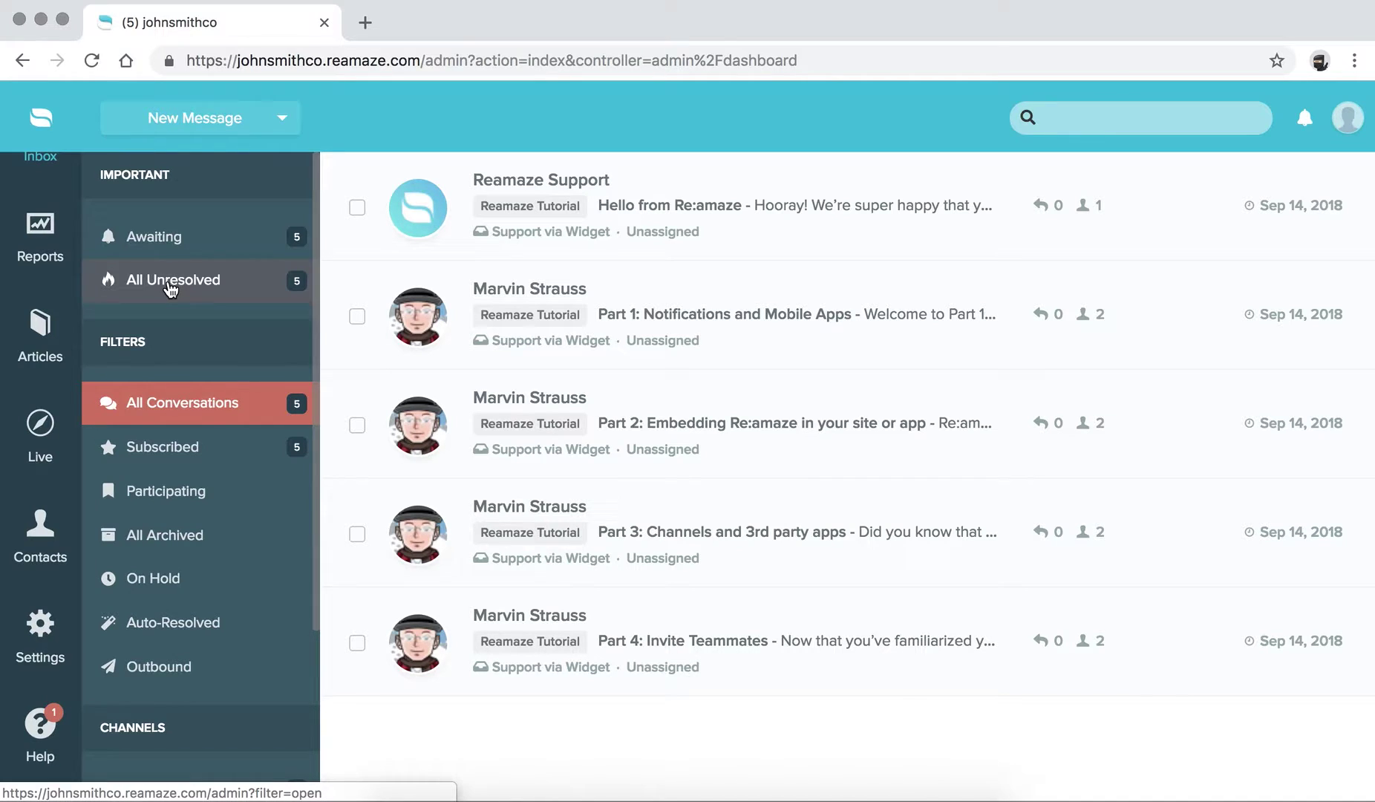
pyautogui.scroll(-5, 170, 442)
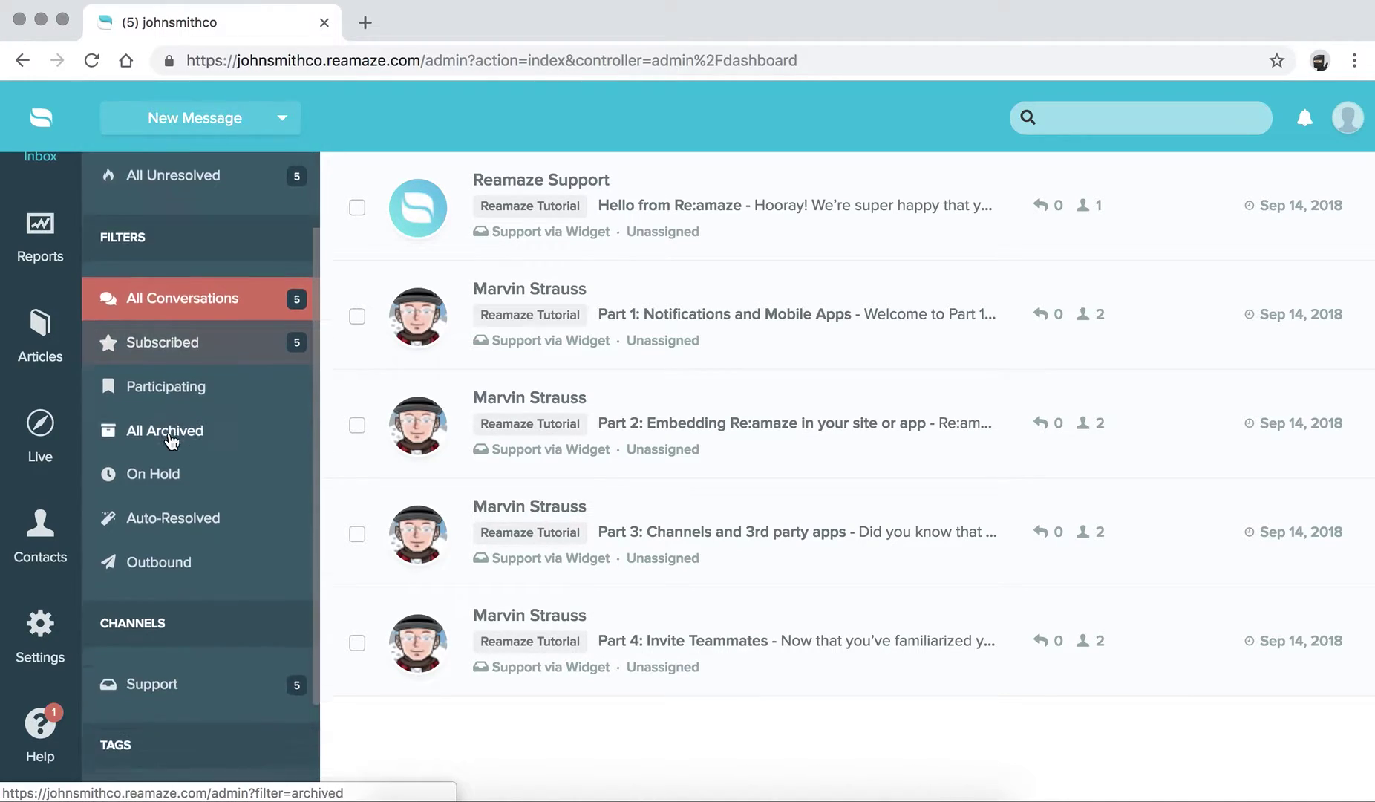
pyautogui.scroll(1, 172, 440)
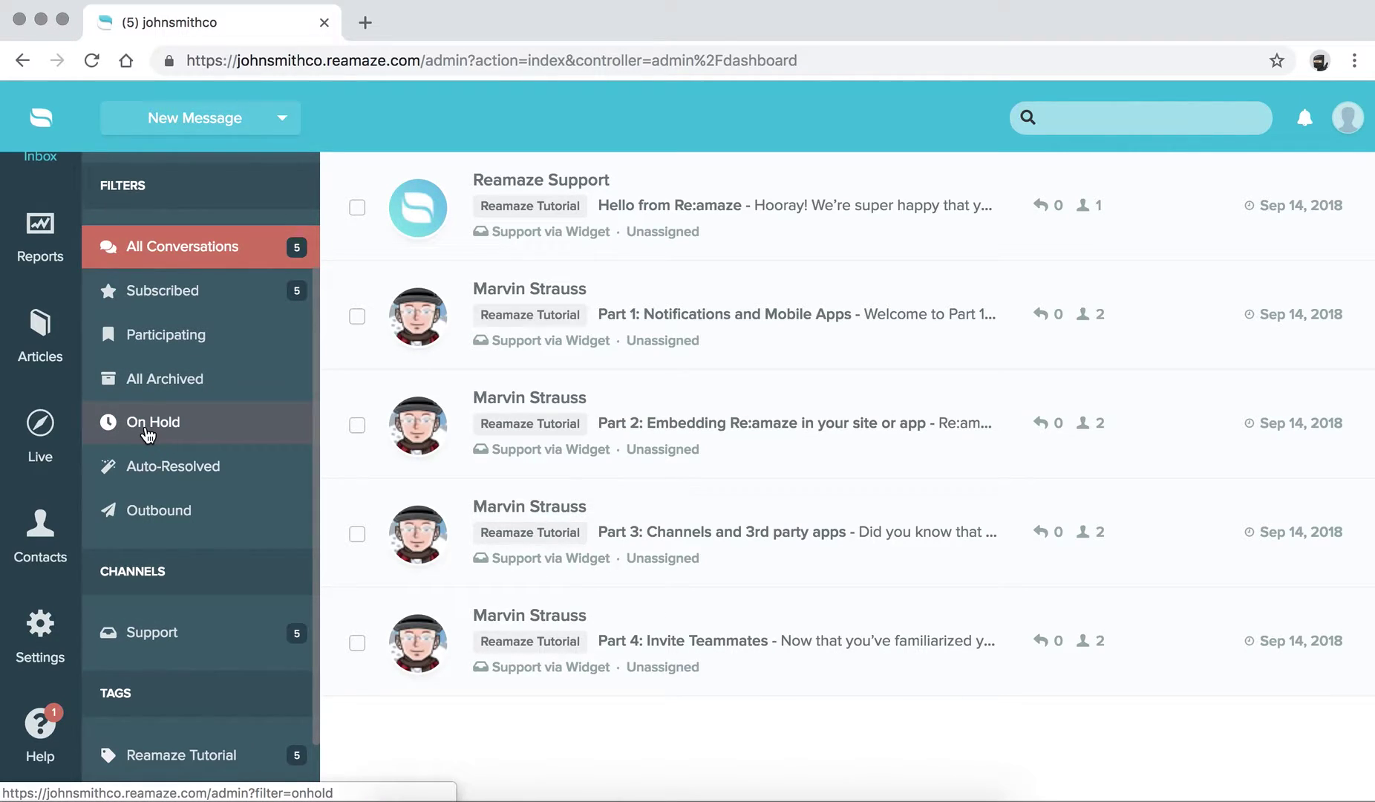
pyautogui.click(358, 318)
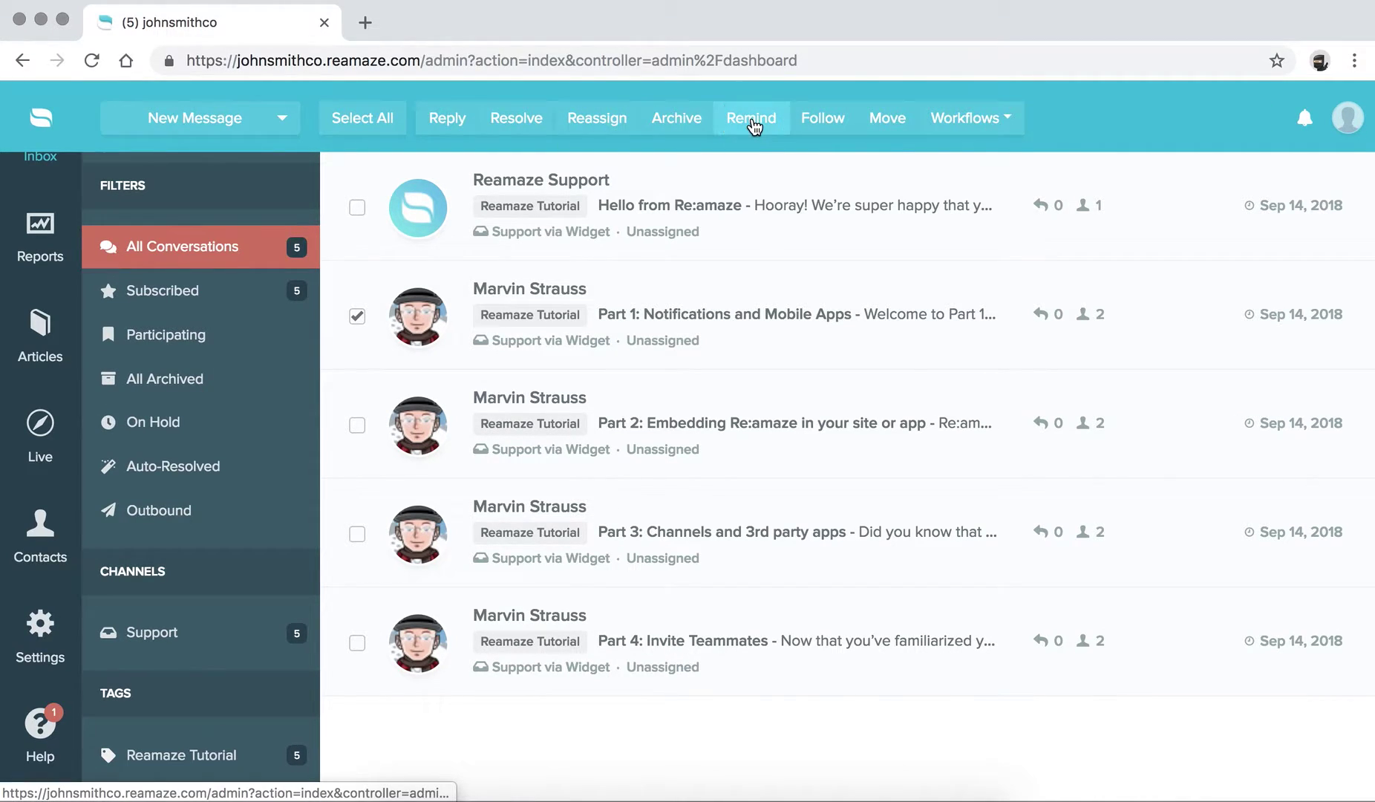
# - View the Set Reminder options without setting one, then show the New Message choices
pyautogui.click(752, 120)
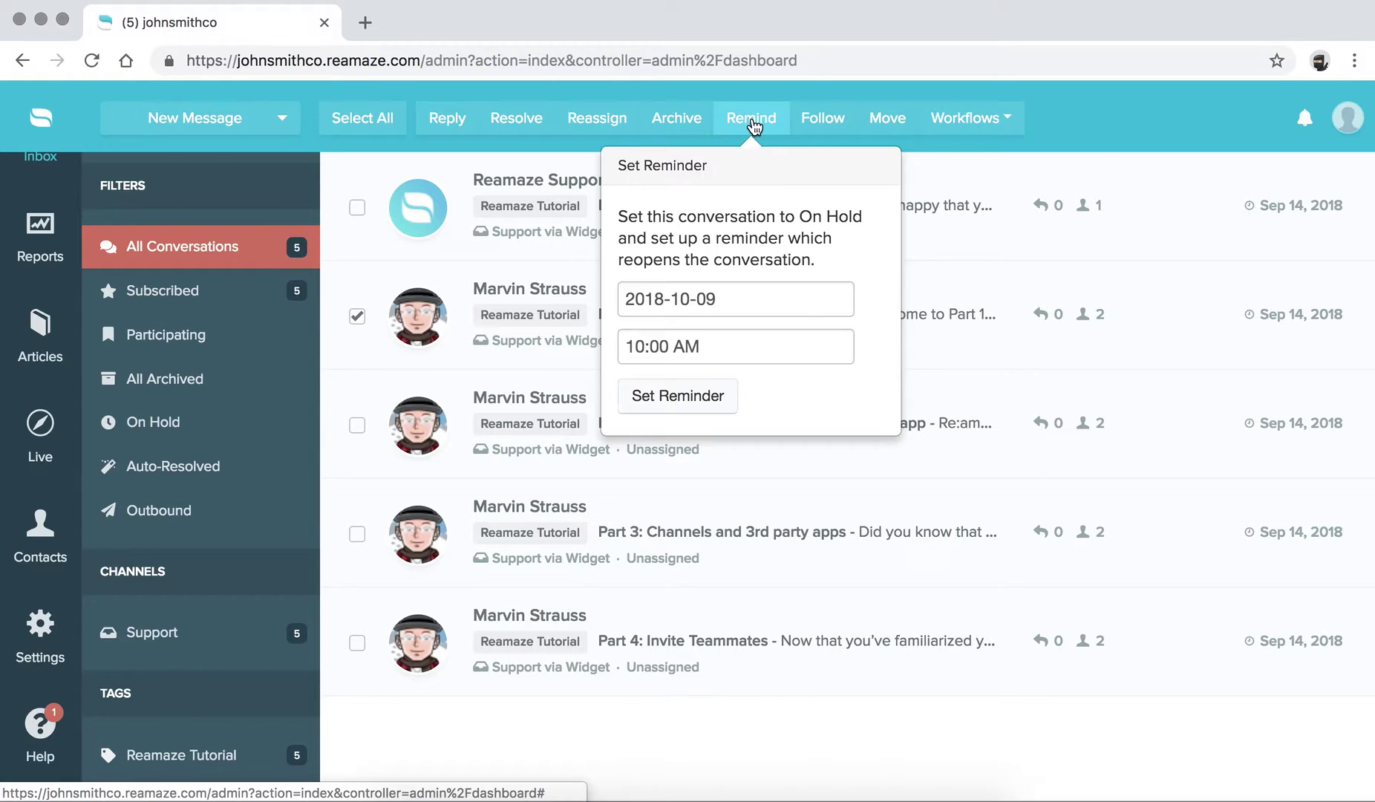
pyautogui.click(752, 122)
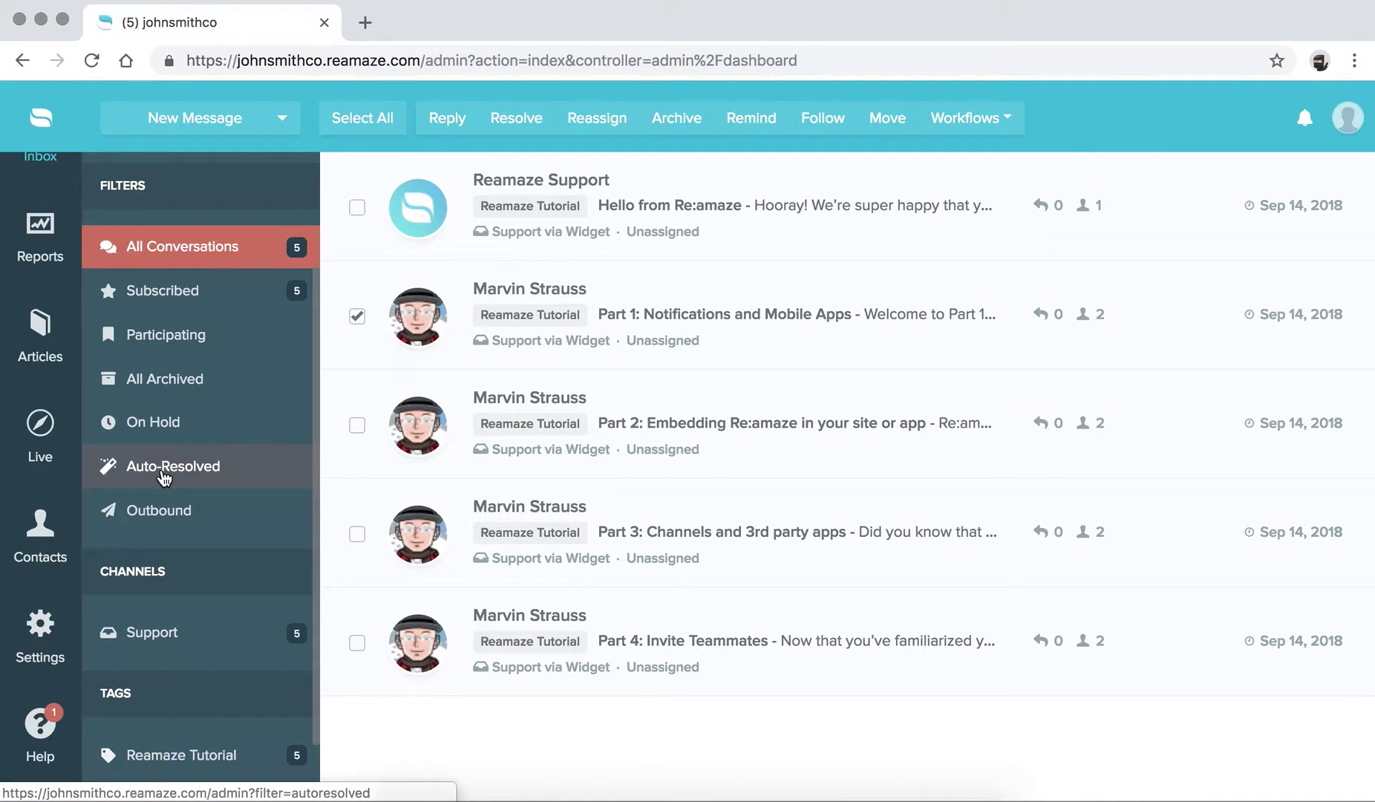
pyautogui.scroll(-2, 165, 478)
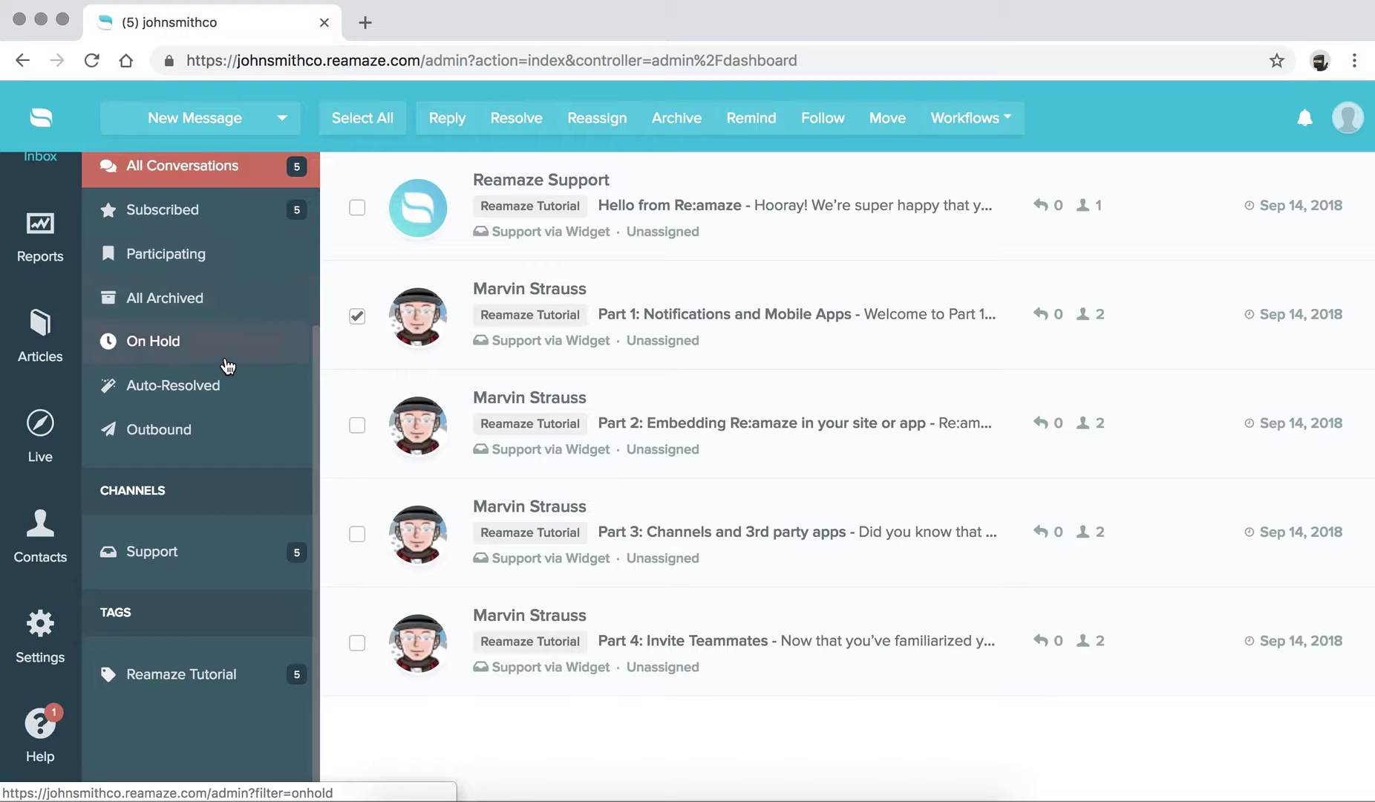
pyautogui.click(279, 117)
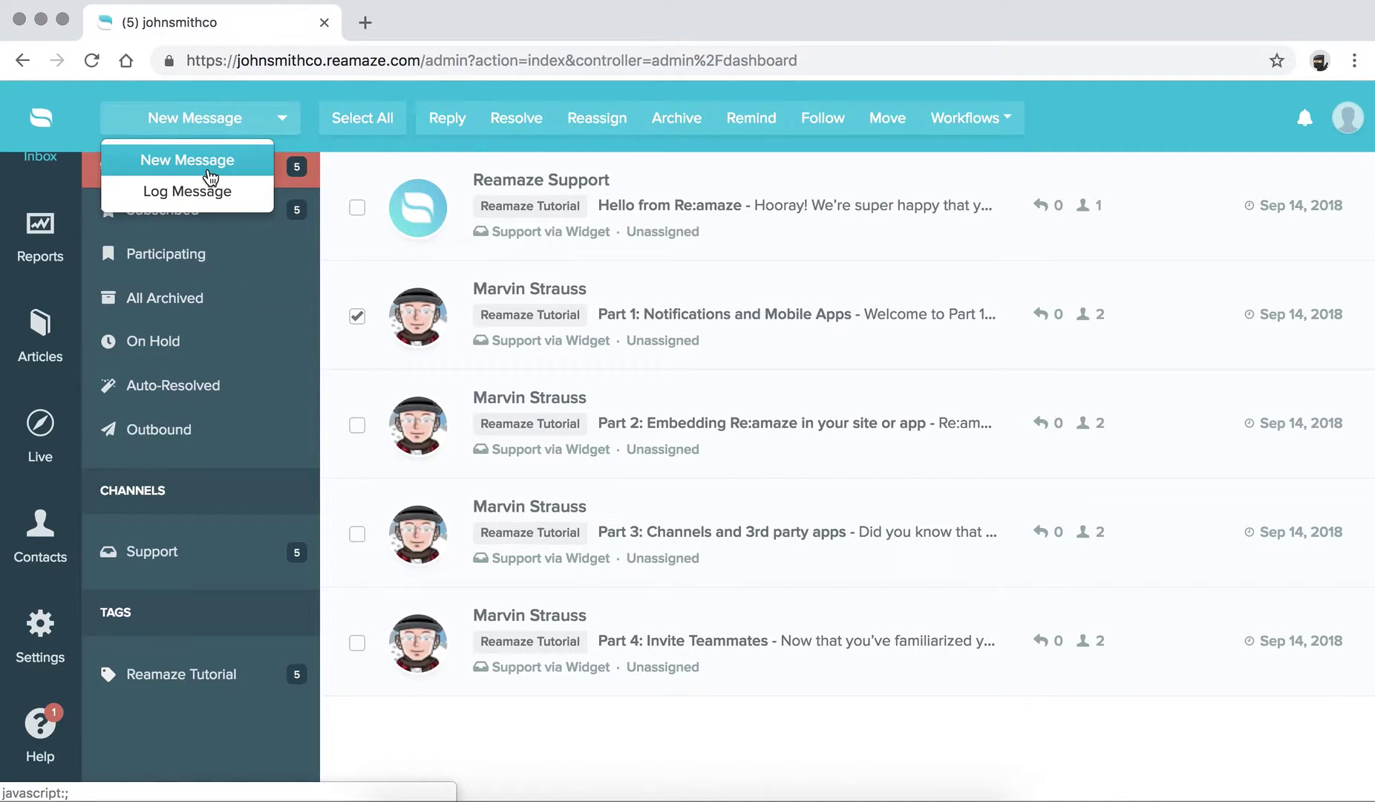
# - Close the New Message dropdown and untick the Part 1 conversation's checkbox
pyautogui.click(283, 121)
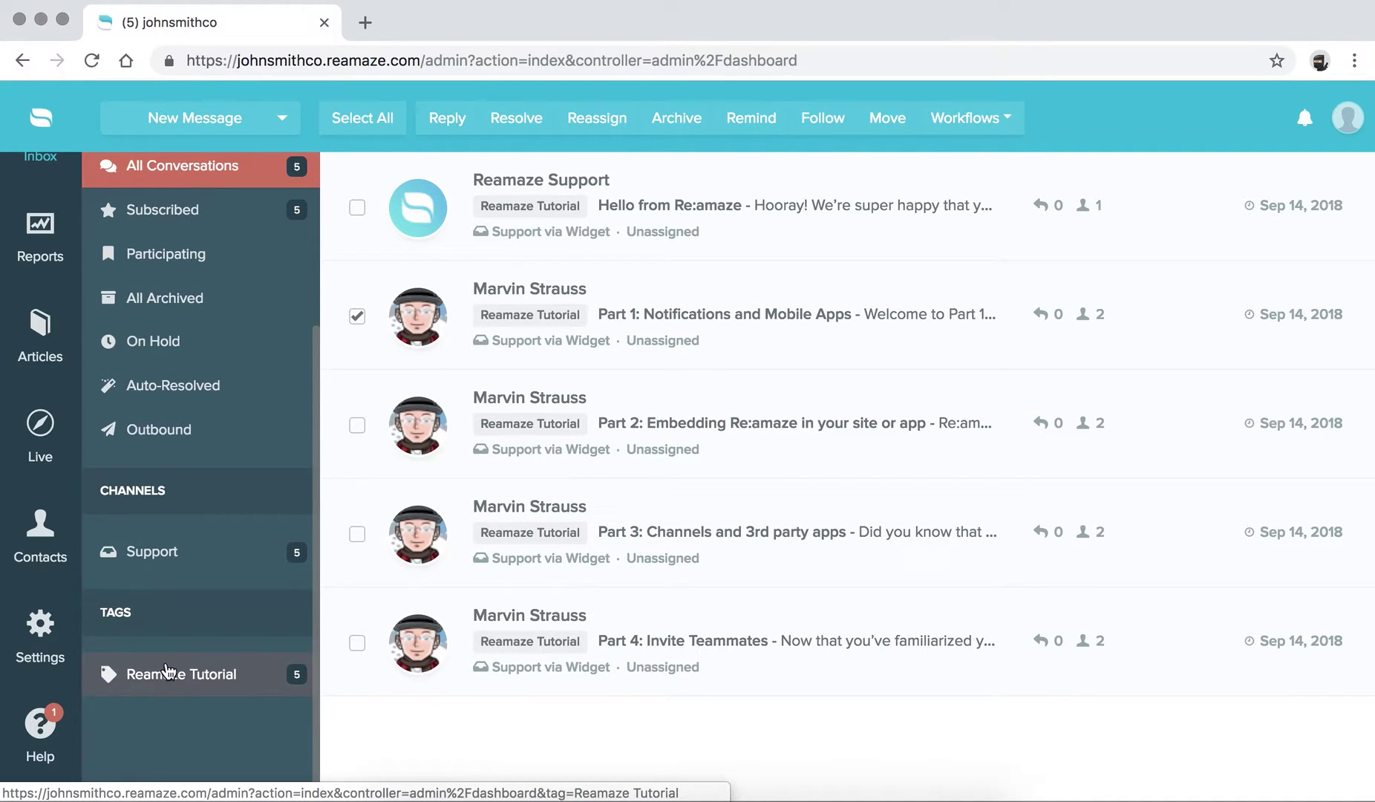
pyautogui.scroll(3, 171, 674)
pyautogui.scroll(1, 175, 692)
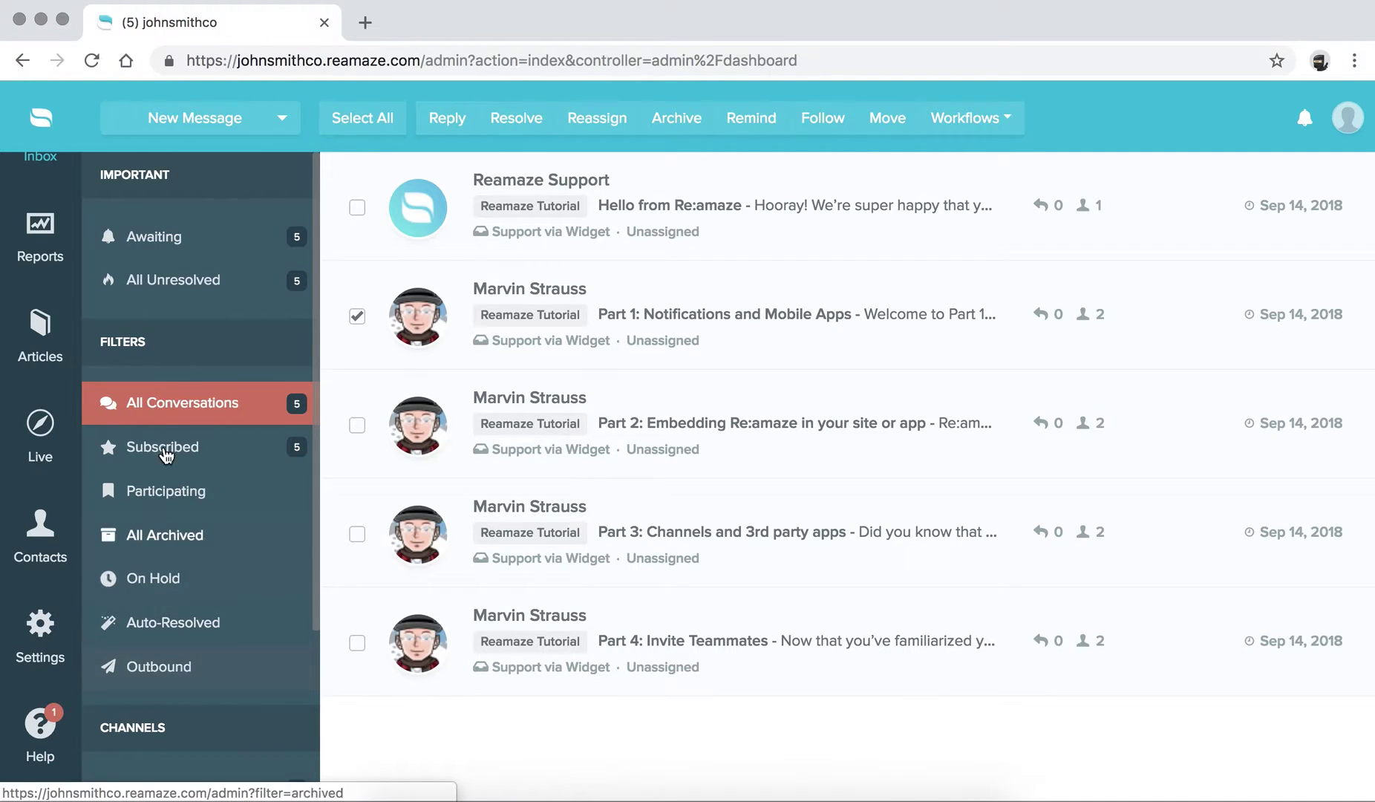
pyautogui.click(358, 316)
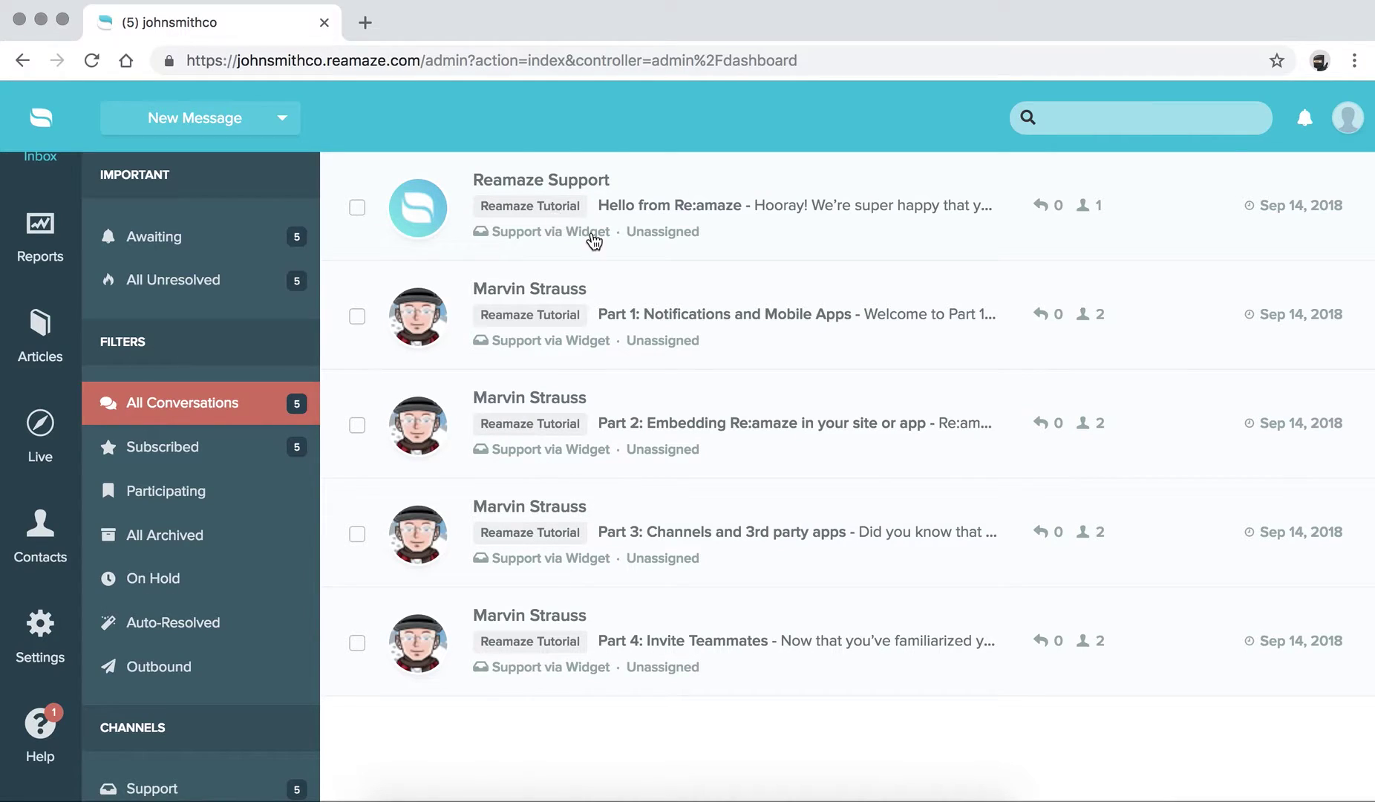
pyautogui.click(545, 320)
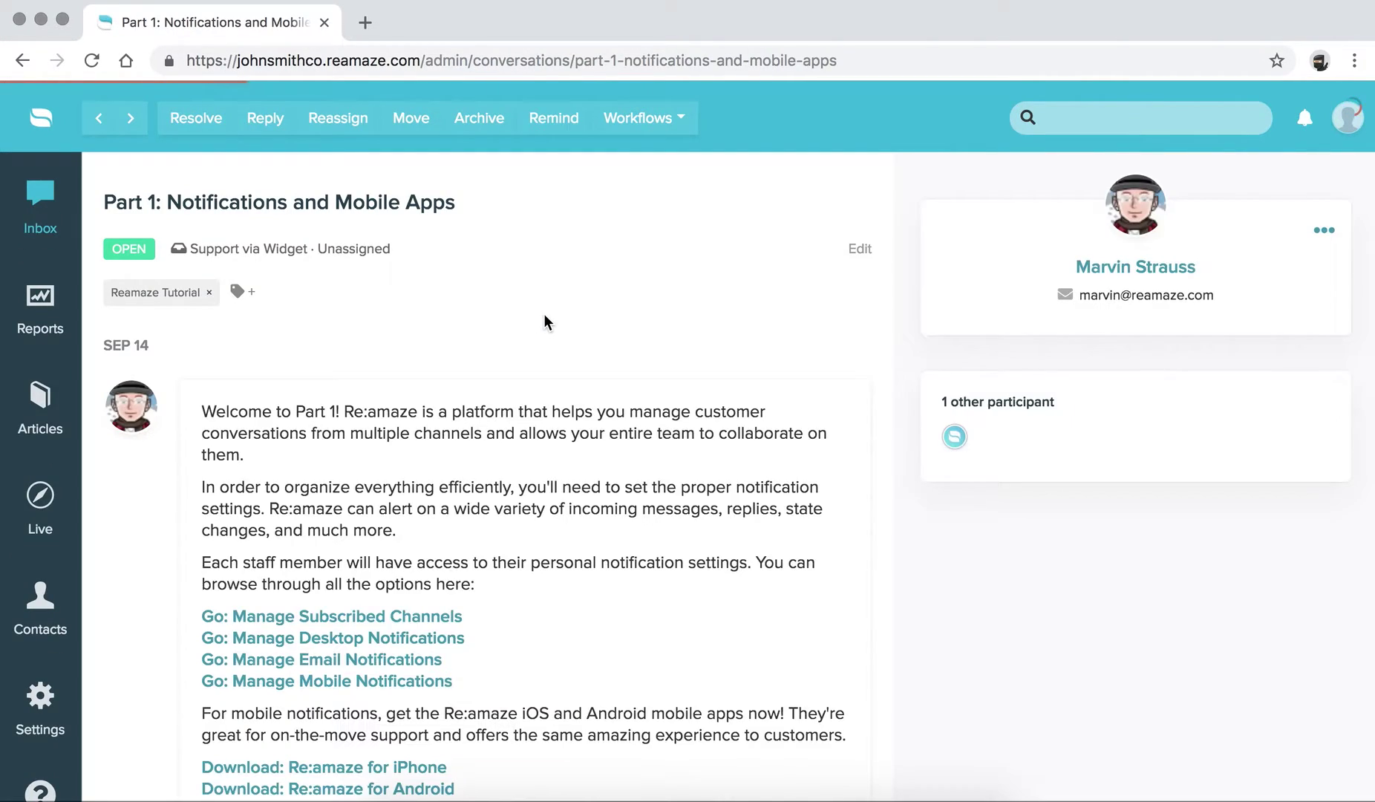
pyautogui.scroll(-3, 545, 315)
pyautogui.scroll(2, 544, 315)
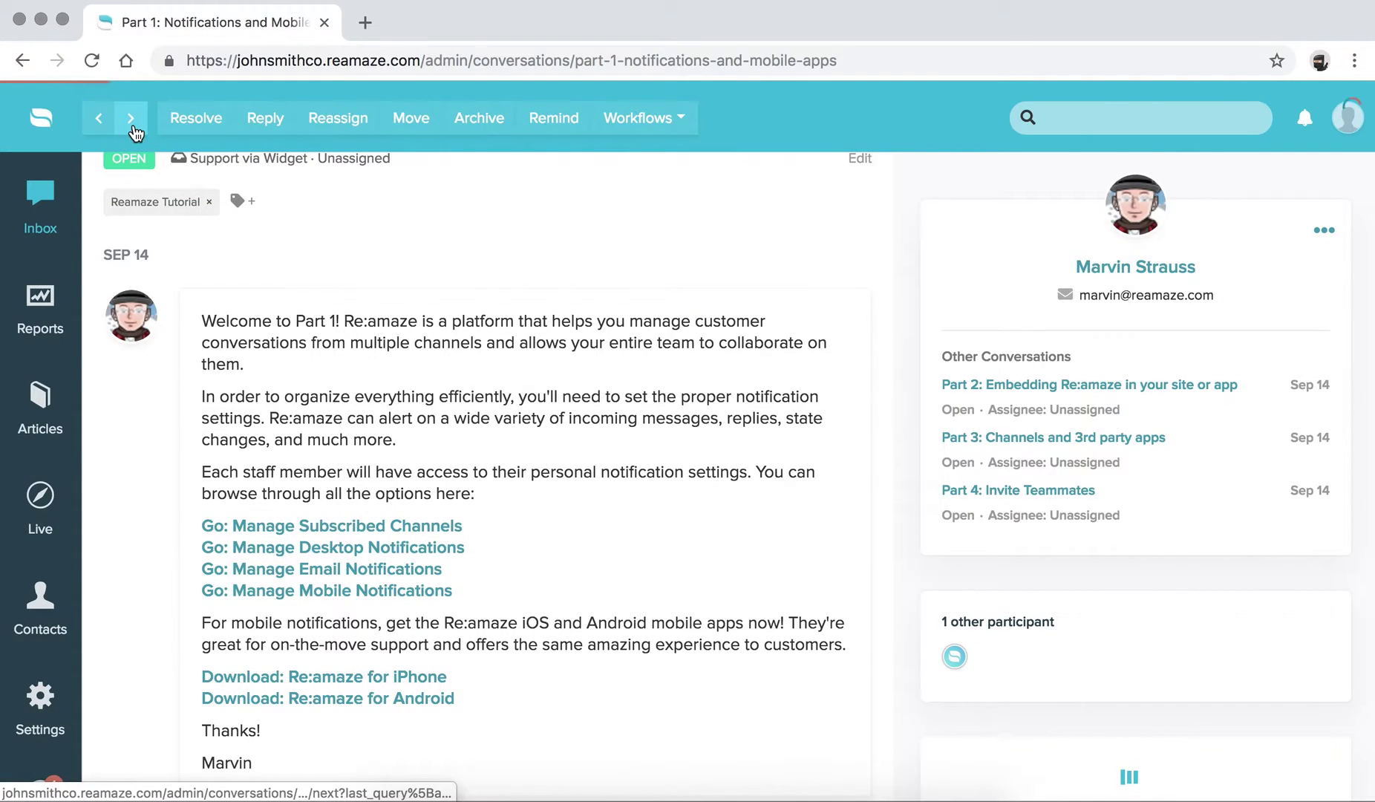
pyautogui.click(131, 117)
pyautogui.scroll(-5, 448, 375)
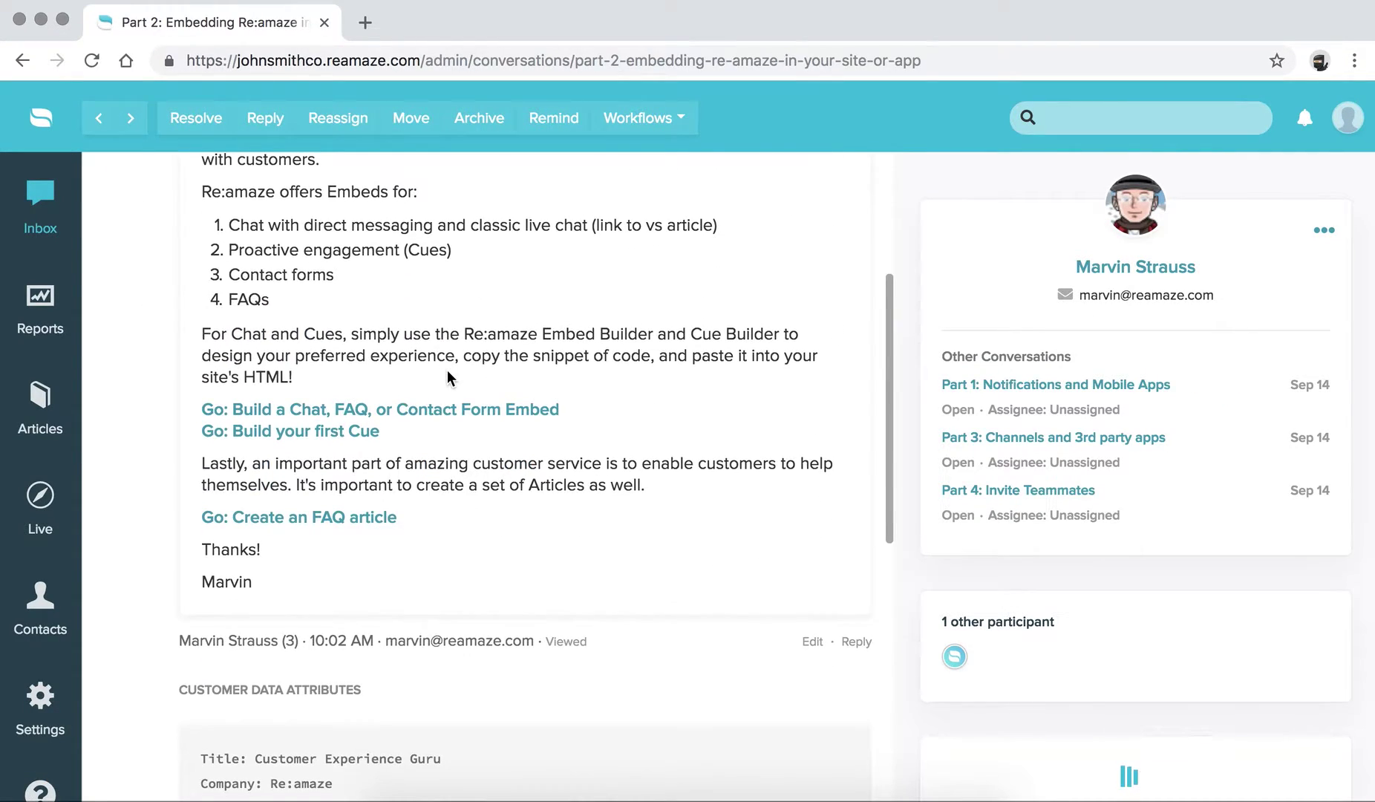
pyautogui.scroll(4, 447, 375)
pyautogui.scroll(-1, 447, 371)
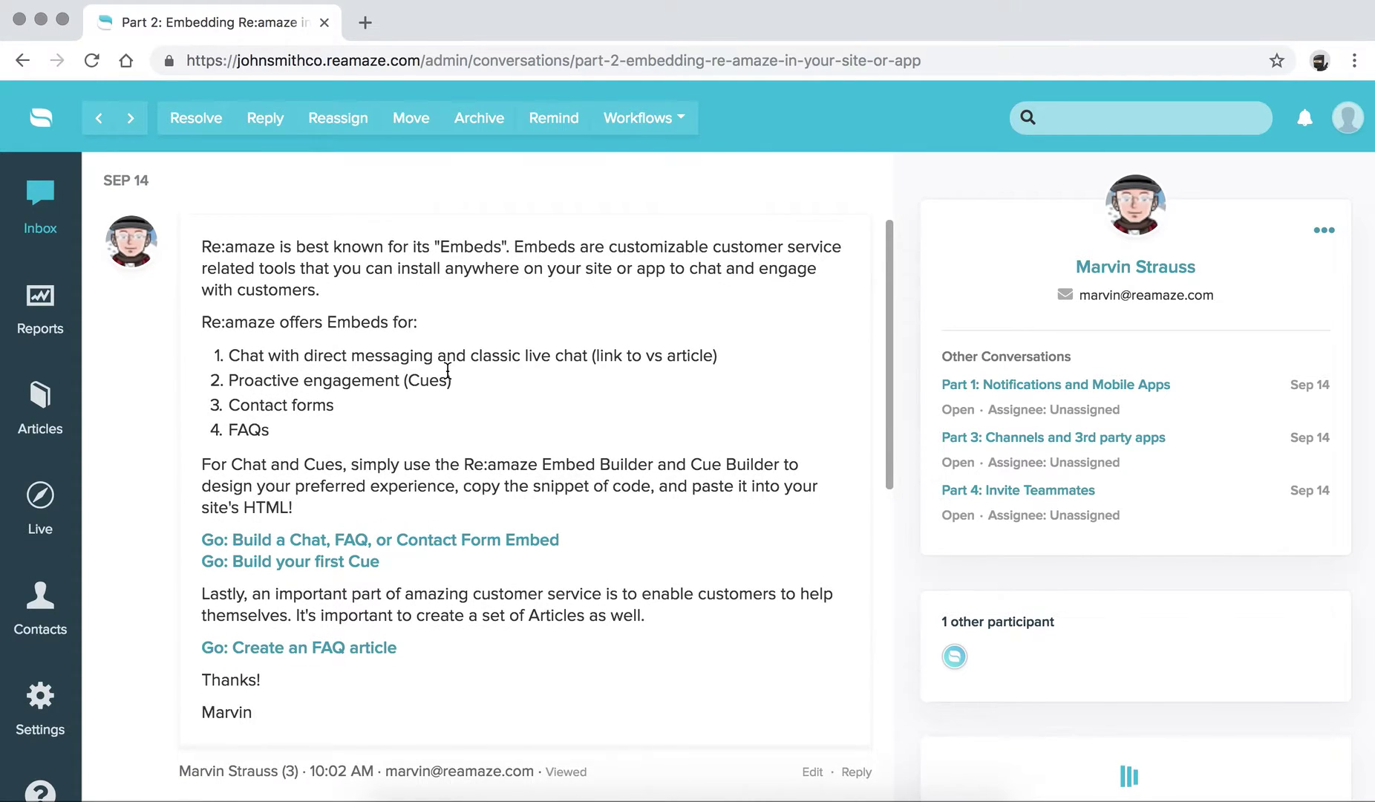
pyautogui.click(130, 118)
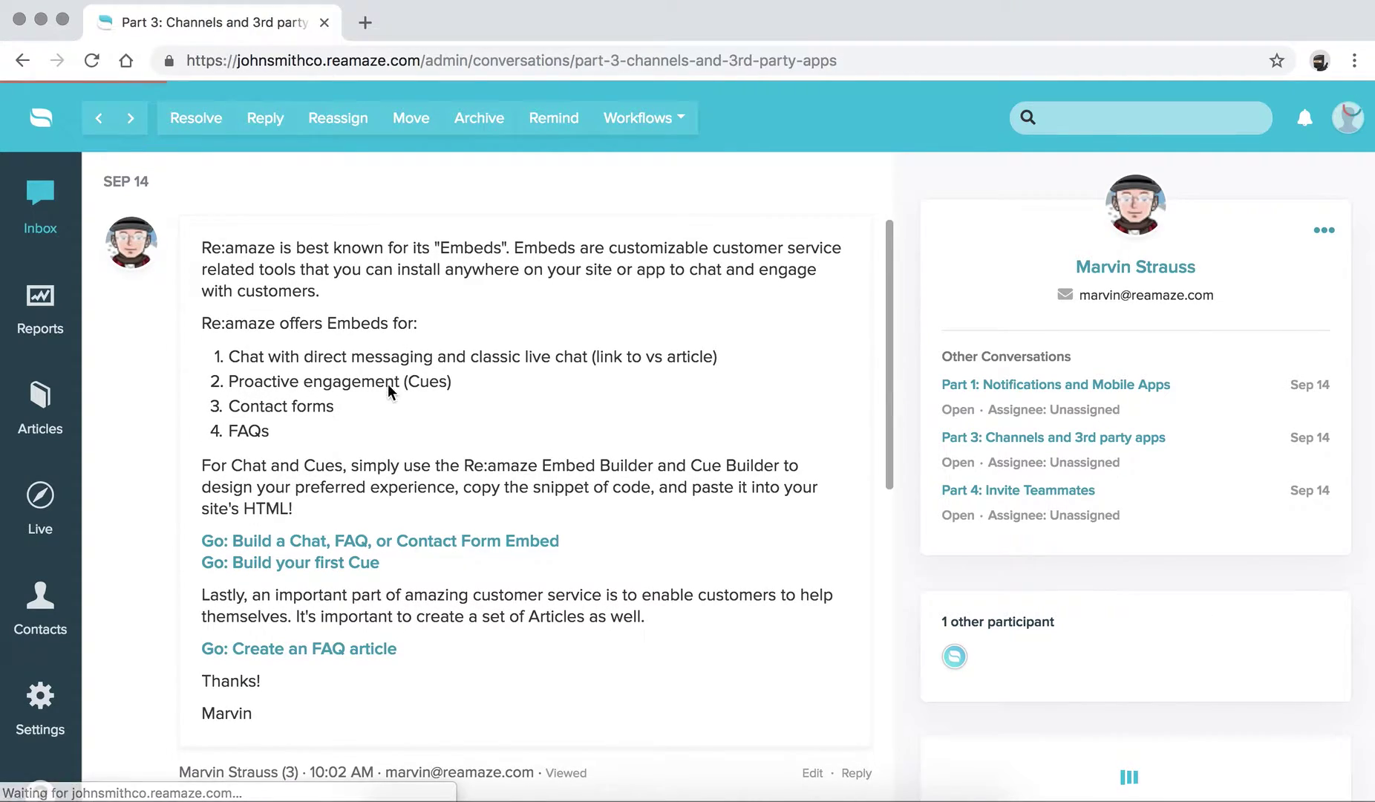
pyautogui.scroll(-2, 364, 442)
pyautogui.scroll(2, 364, 441)
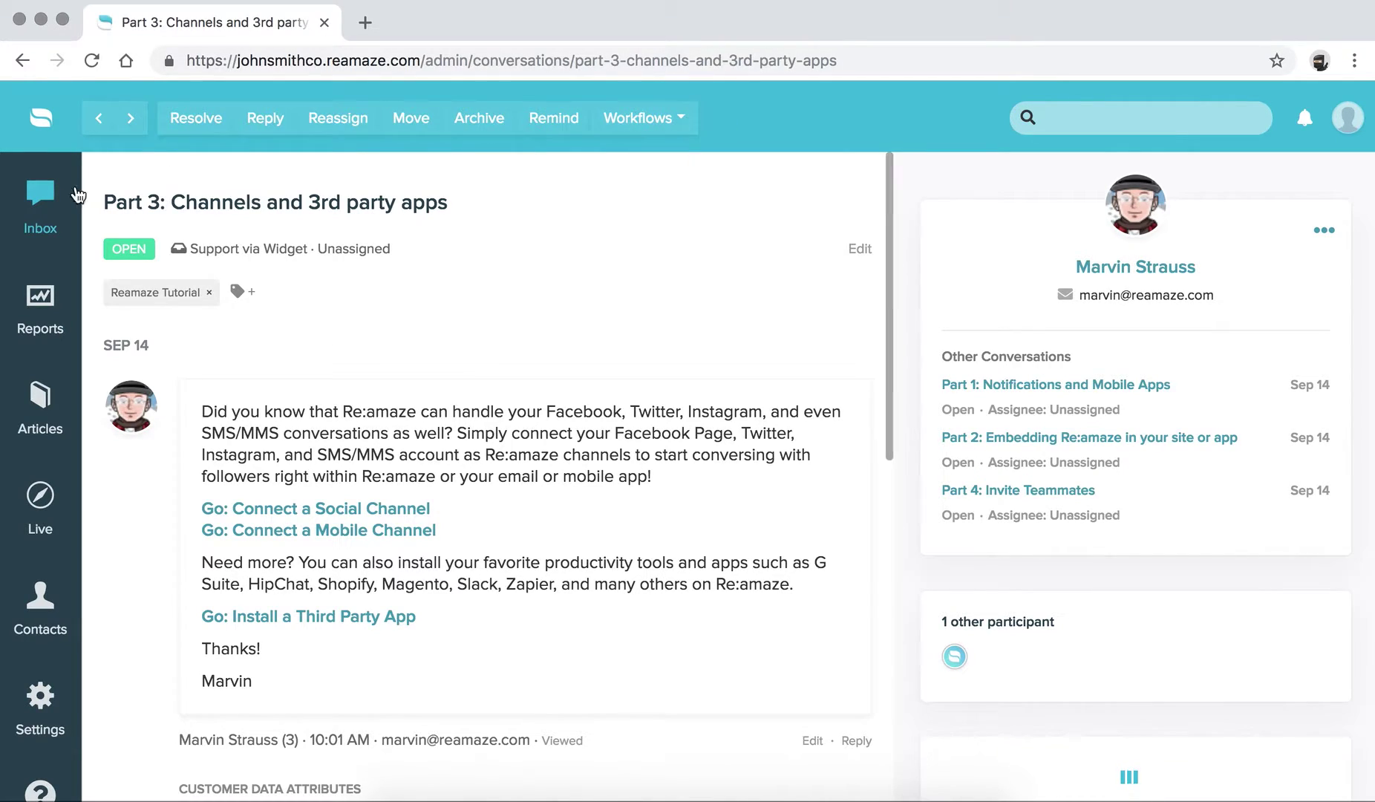
pyautogui.click(47, 195)
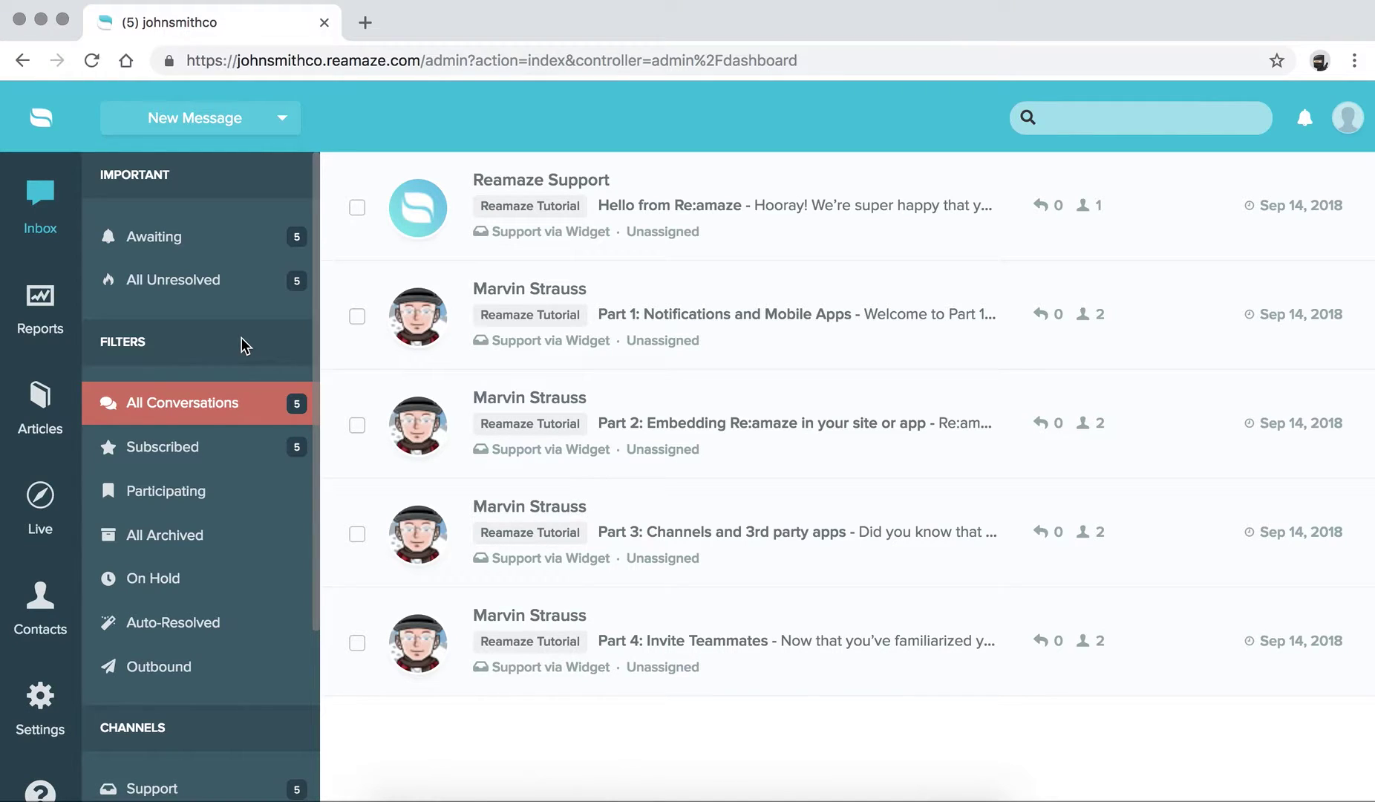
# - Go to Settings and choose Staff under Account Settings
pyautogui.scroll(-3, 245, 346)
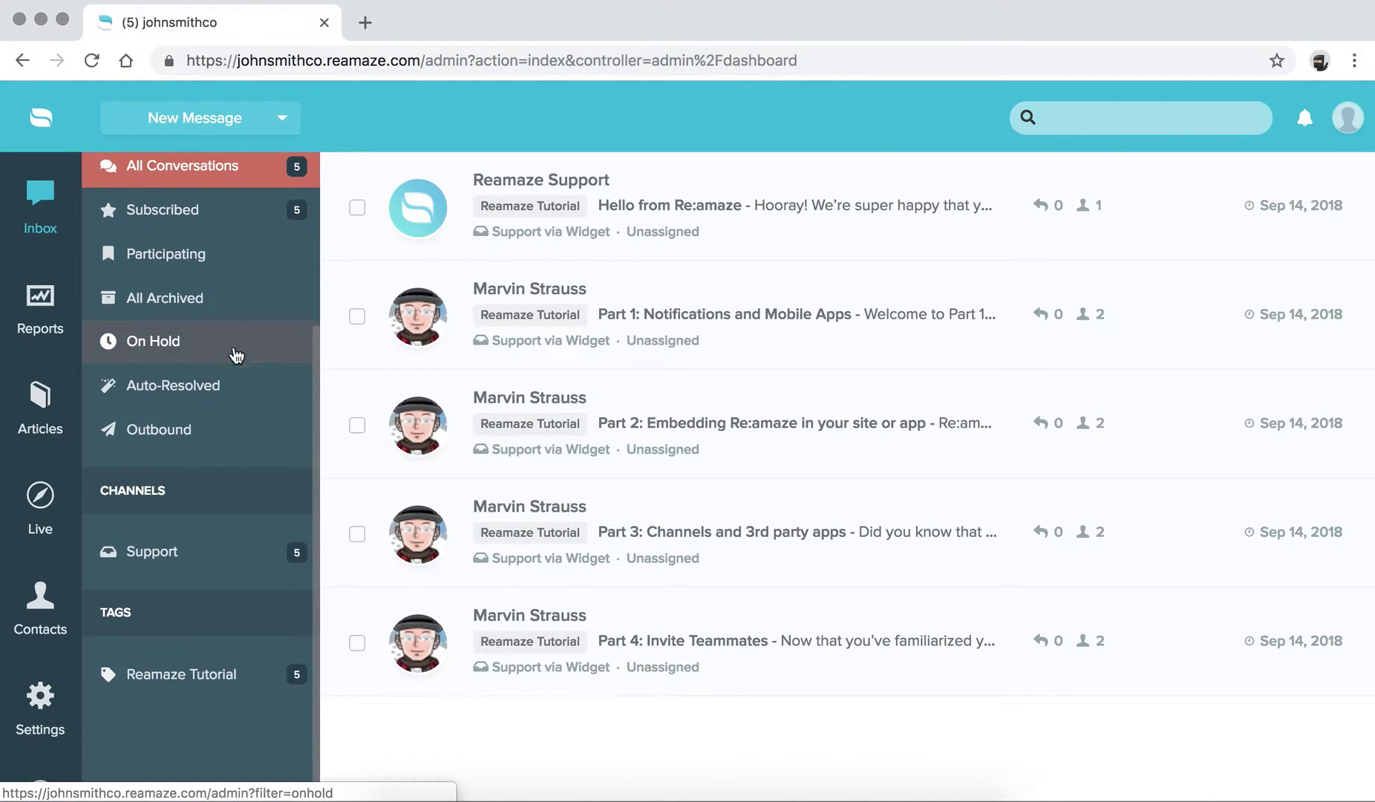
pyautogui.scroll(-1, 40, 416)
pyautogui.click(41, 619)
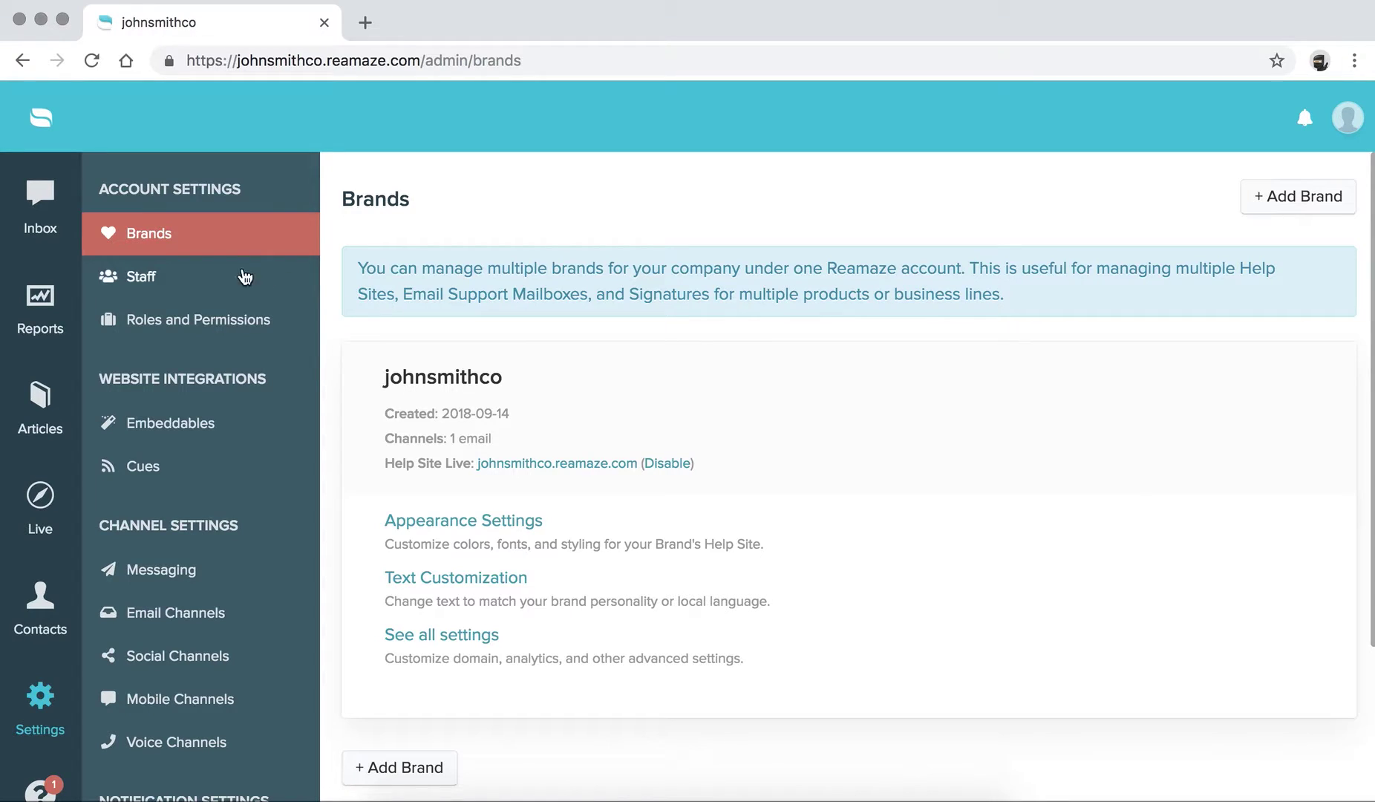
pyautogui.click(141, 281)
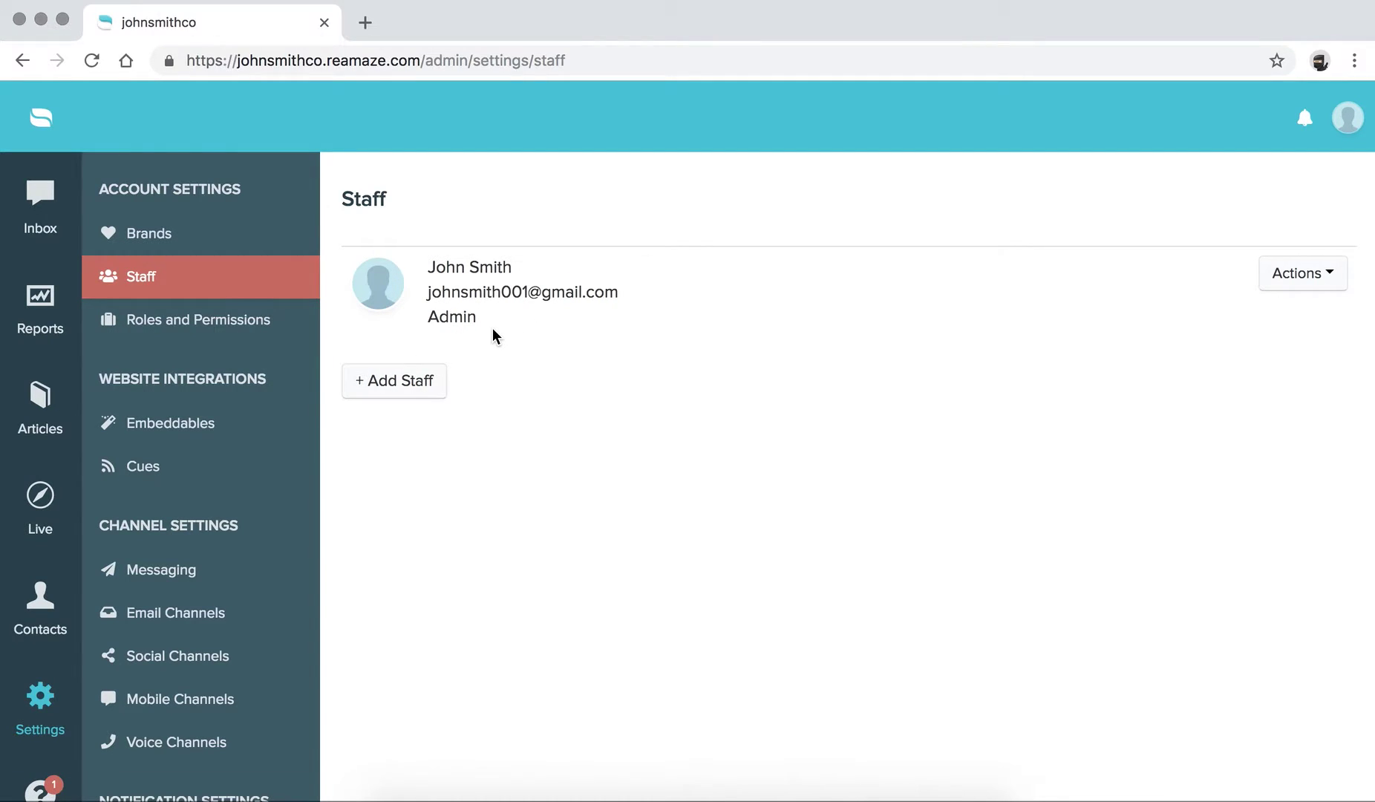
# - Edit the admin staff entry via Actions > Edit, cancelling the avatar file picker unchanged
pyautogui.click(1306, 276)
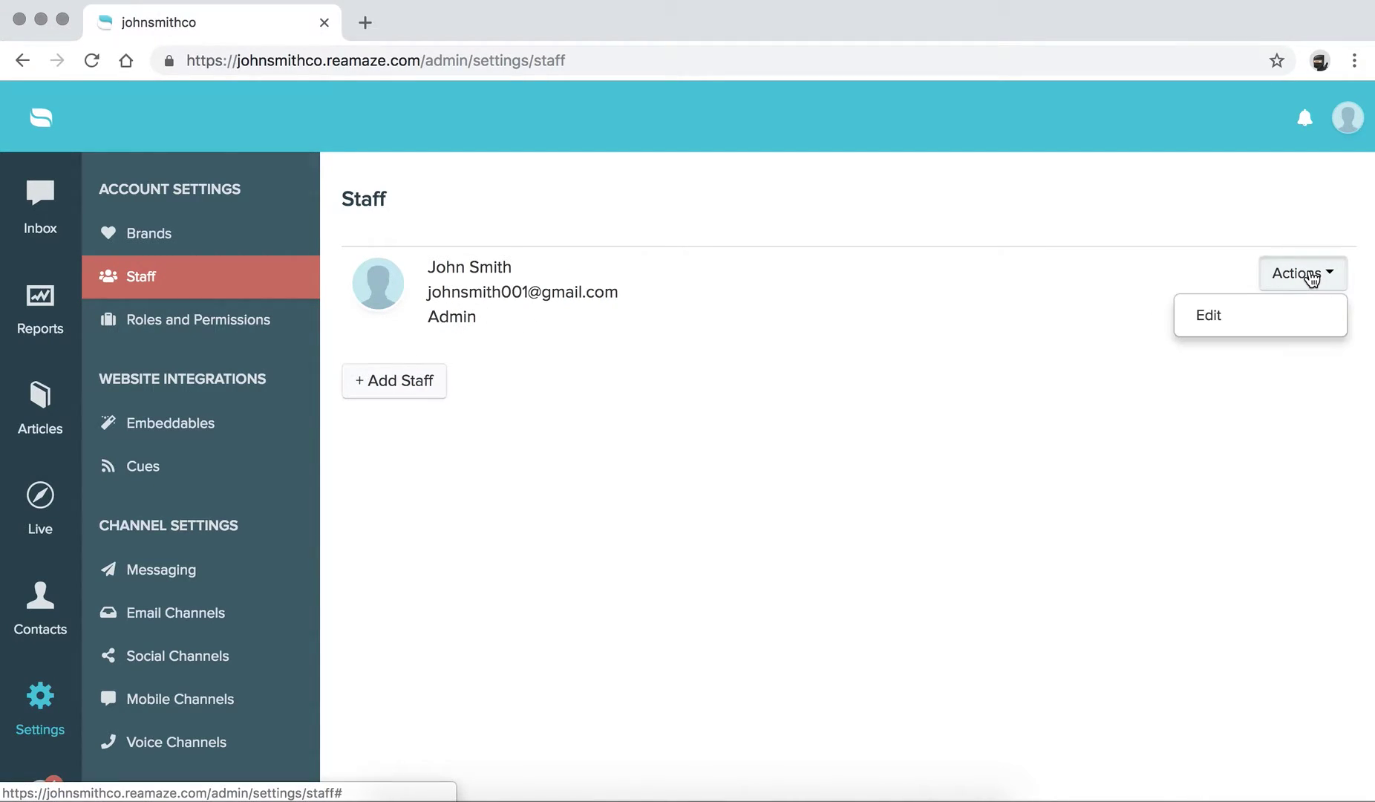
pyautogui.click(1218, 317)
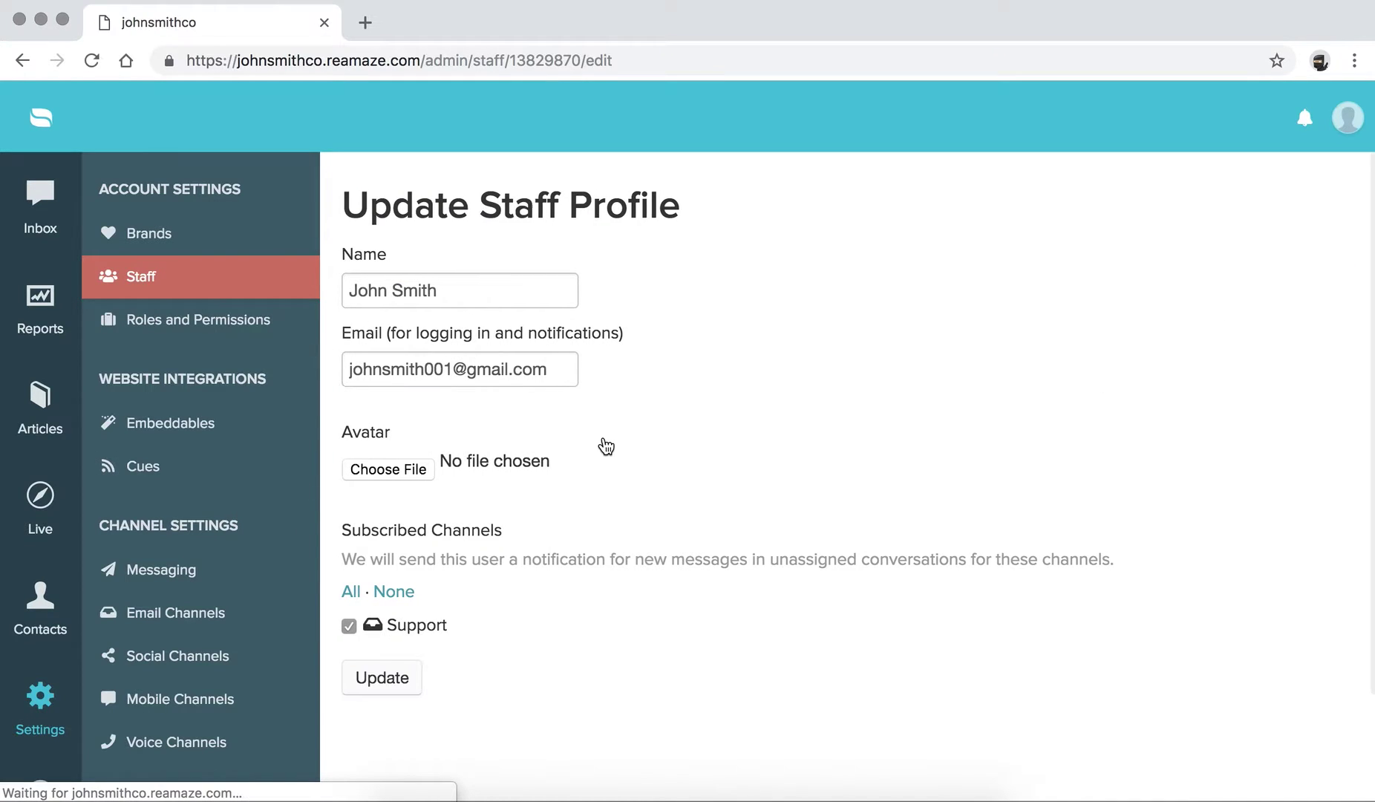
pyautogui.click(403, 473)
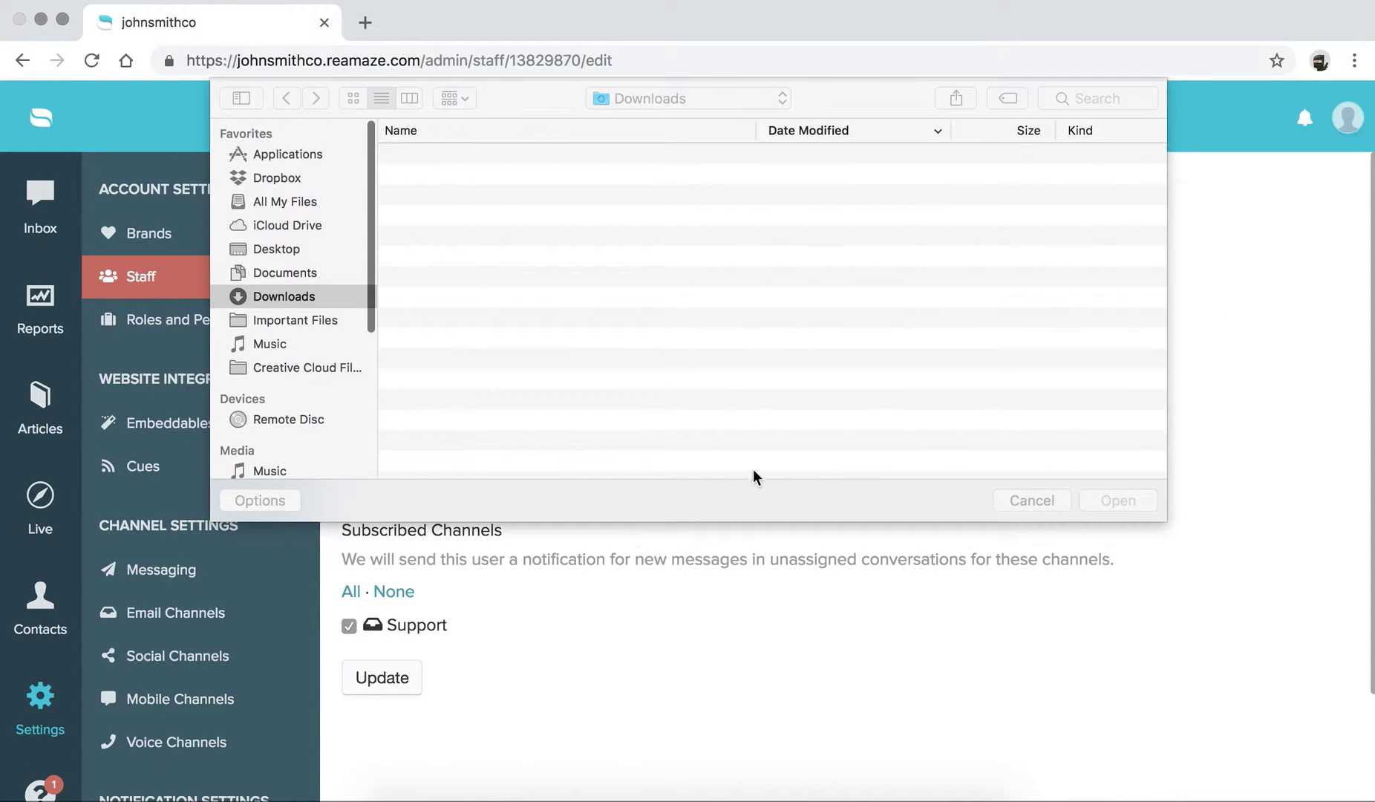
pyautogui.click(1016, 587)
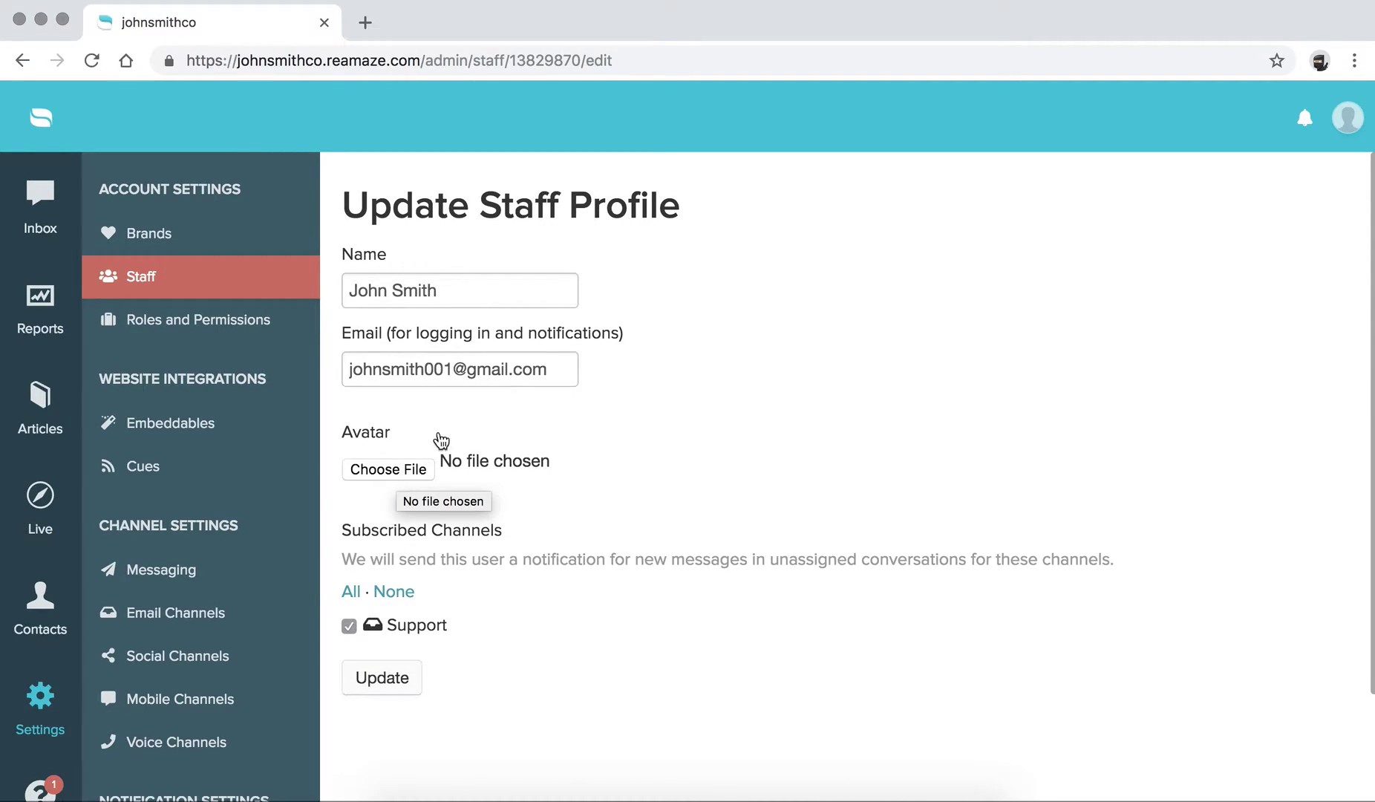
pyautogui.scroll(-2, 554, 524)
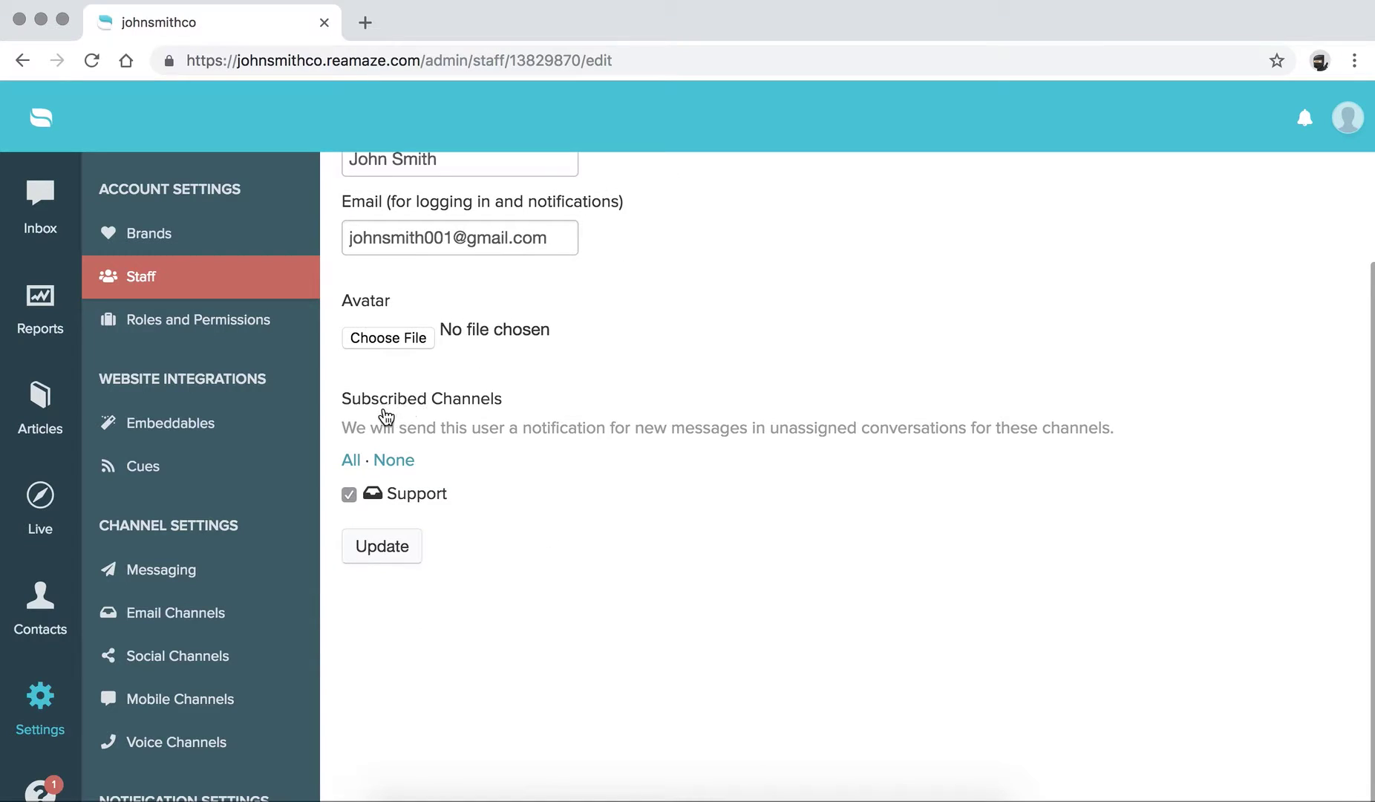
pyautogui.scroll(2, 541, 513)
pyautogui.scroll(-2, 541, 513)
pyautogui.scroll(2, 413, 505)
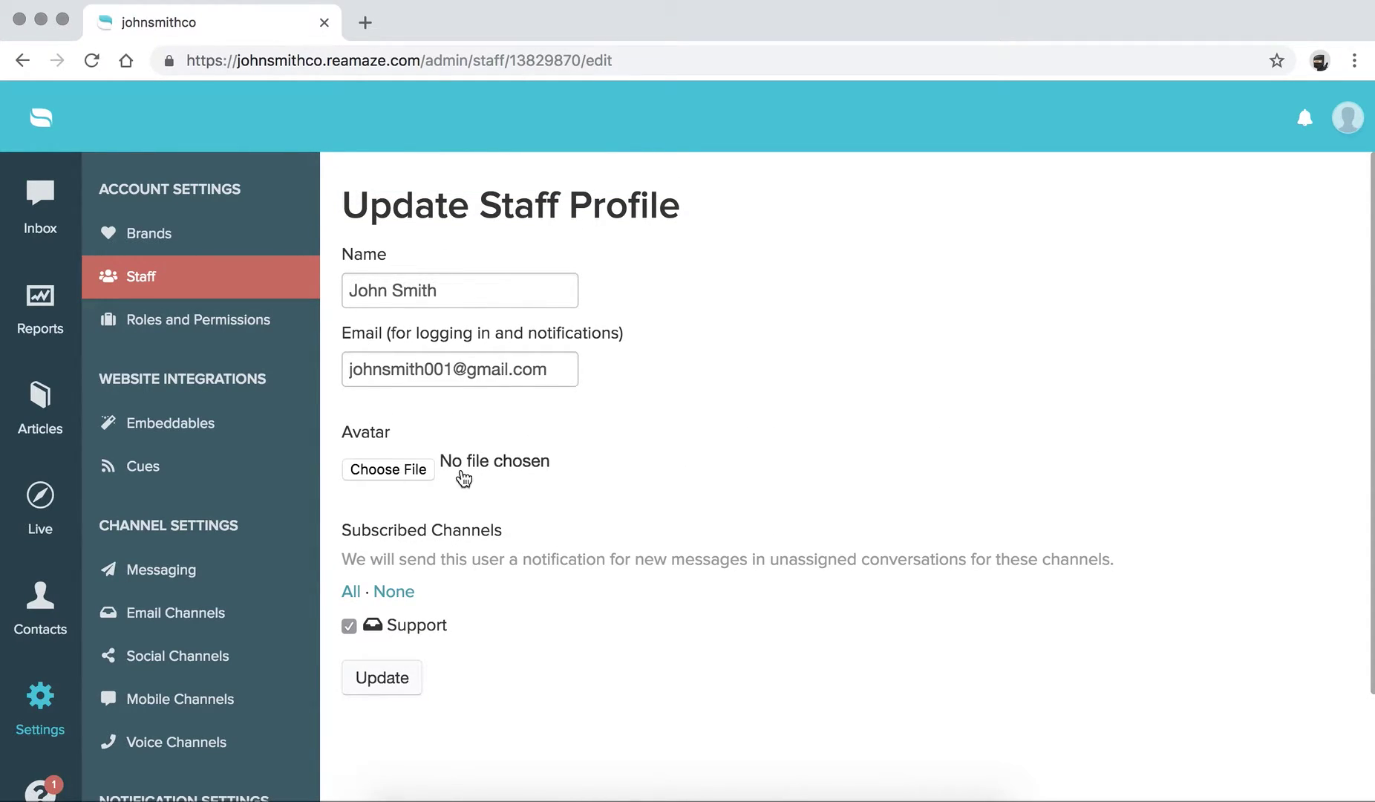
# - From the Staff list choose + Add Staff and focus the empty Staff Name and Email Address fields
pyautogui.click(143, 288)
pyautogui.click(398, 392)
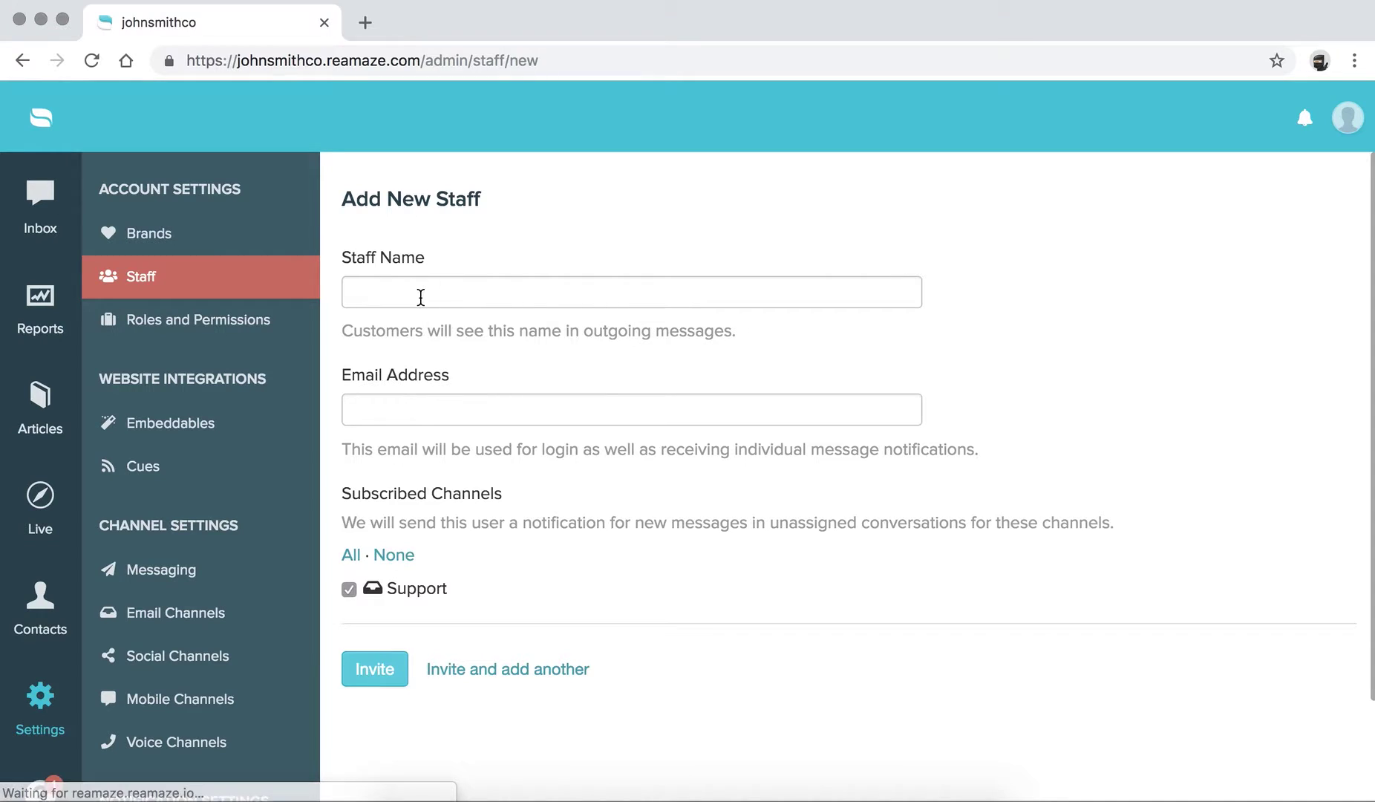
pyautogui.click(420, 295)
pyautogui.click(428, 413)
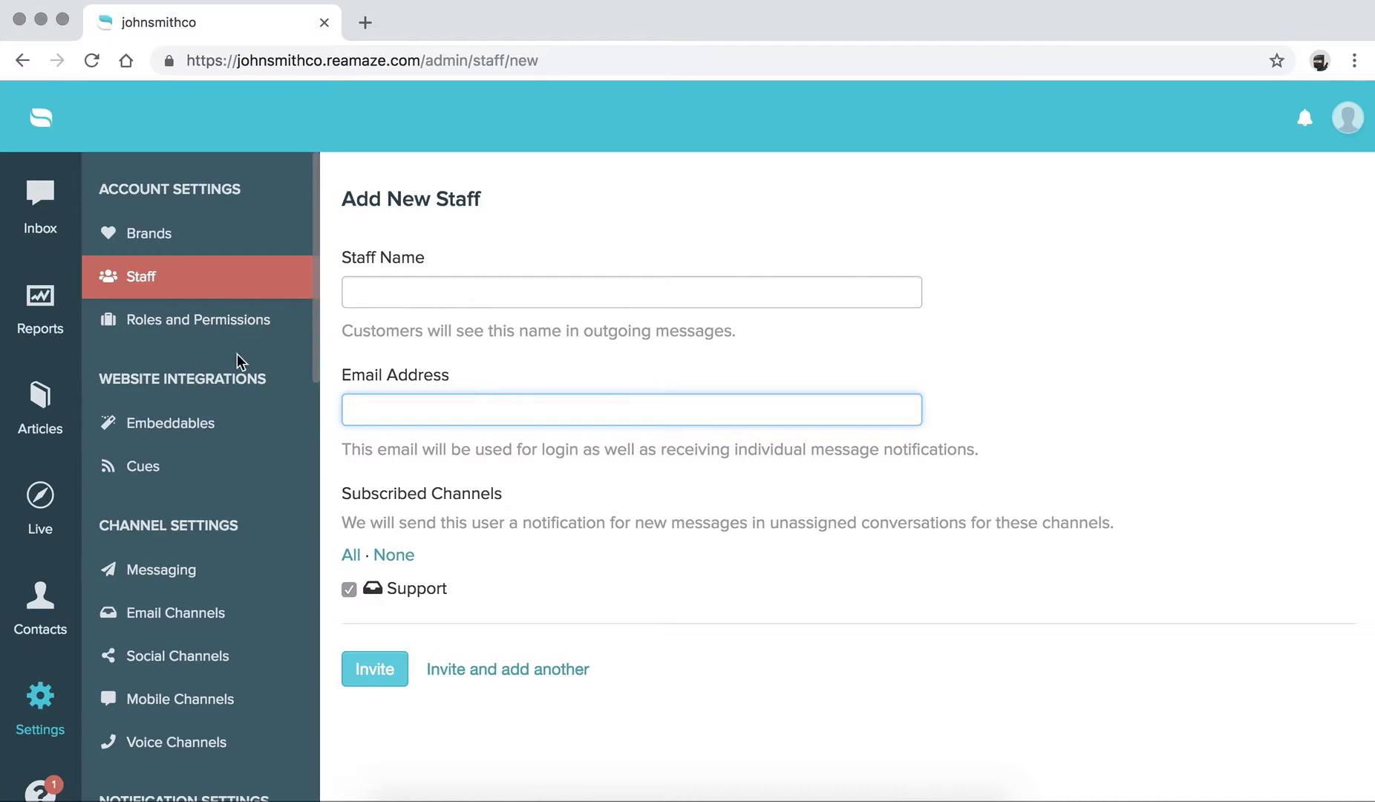
# - Scroll the settings sidebar to Personal Settings and select Signature
pyautogui.scroll(-2, 189, 364)
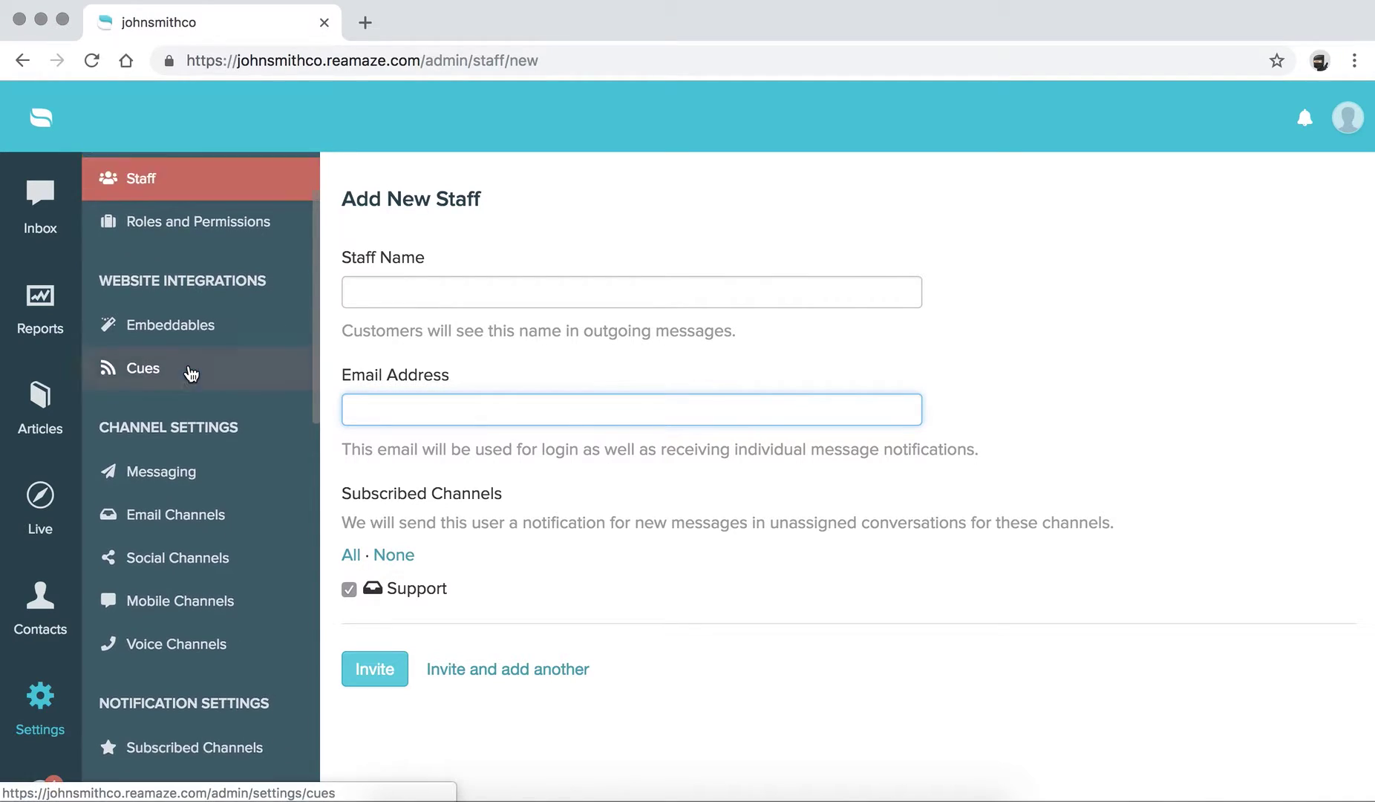
pyautogui.scroll(2, 190, 364)
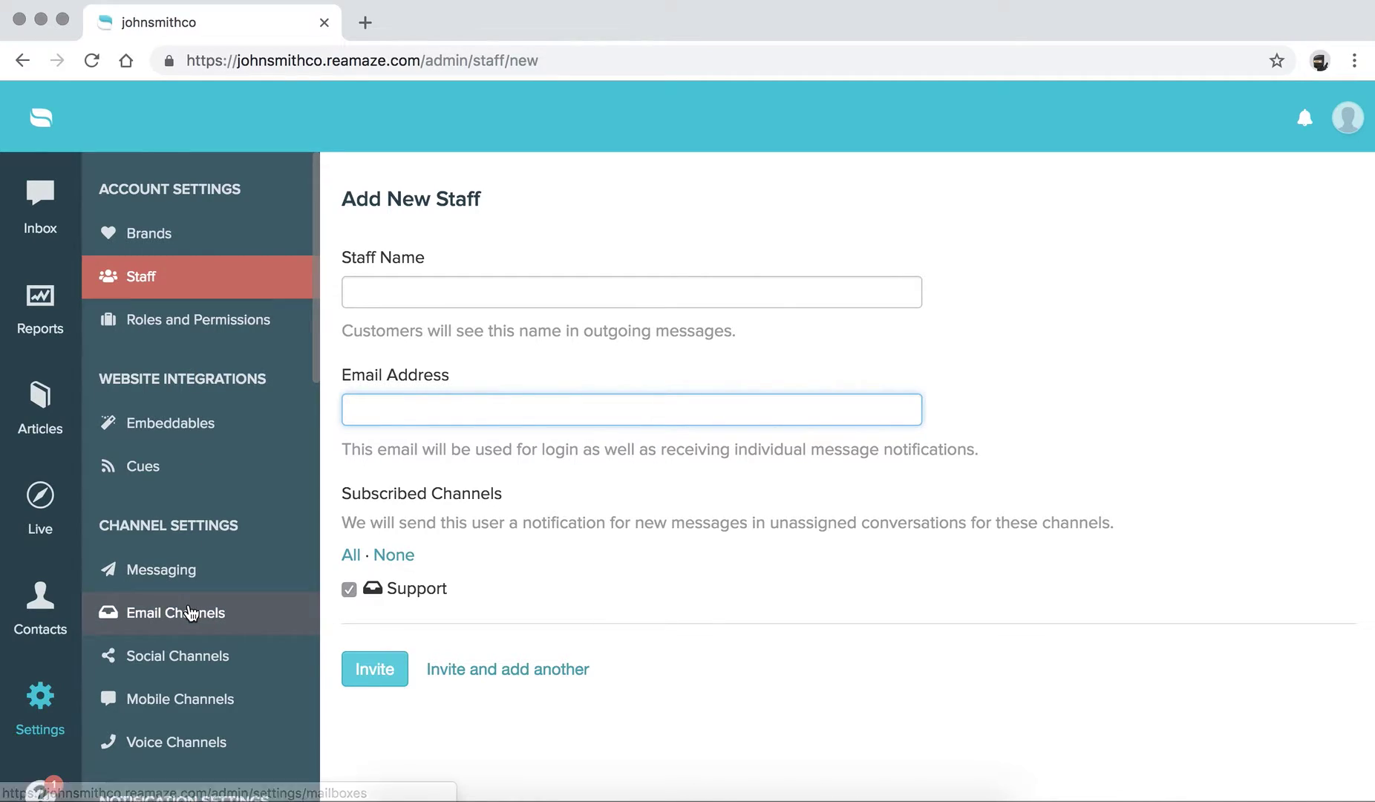
pyautogui.scroll(-5, 190, 605)
pyautogui.scroll(-15, 189, 605)
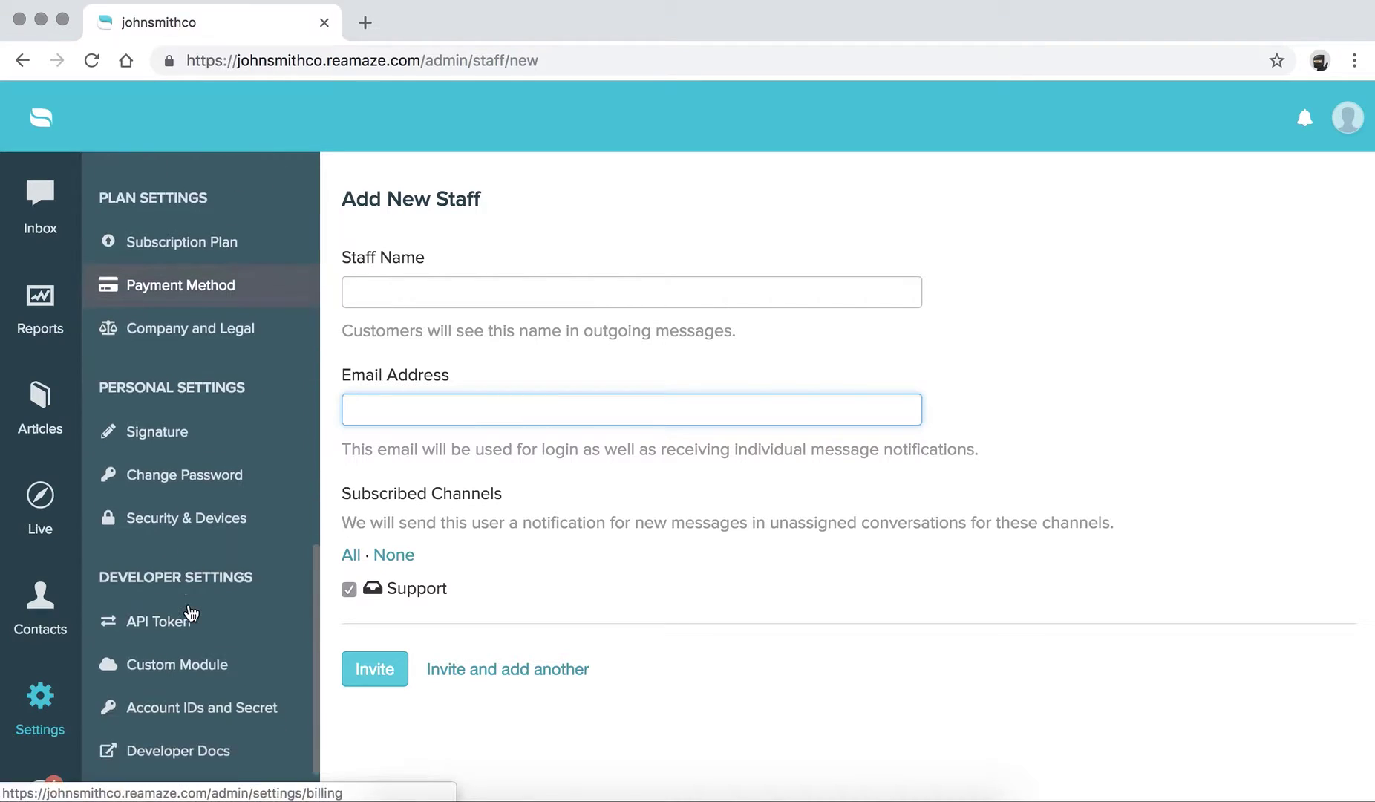
pyautogui.scroll(1, 186, 605)
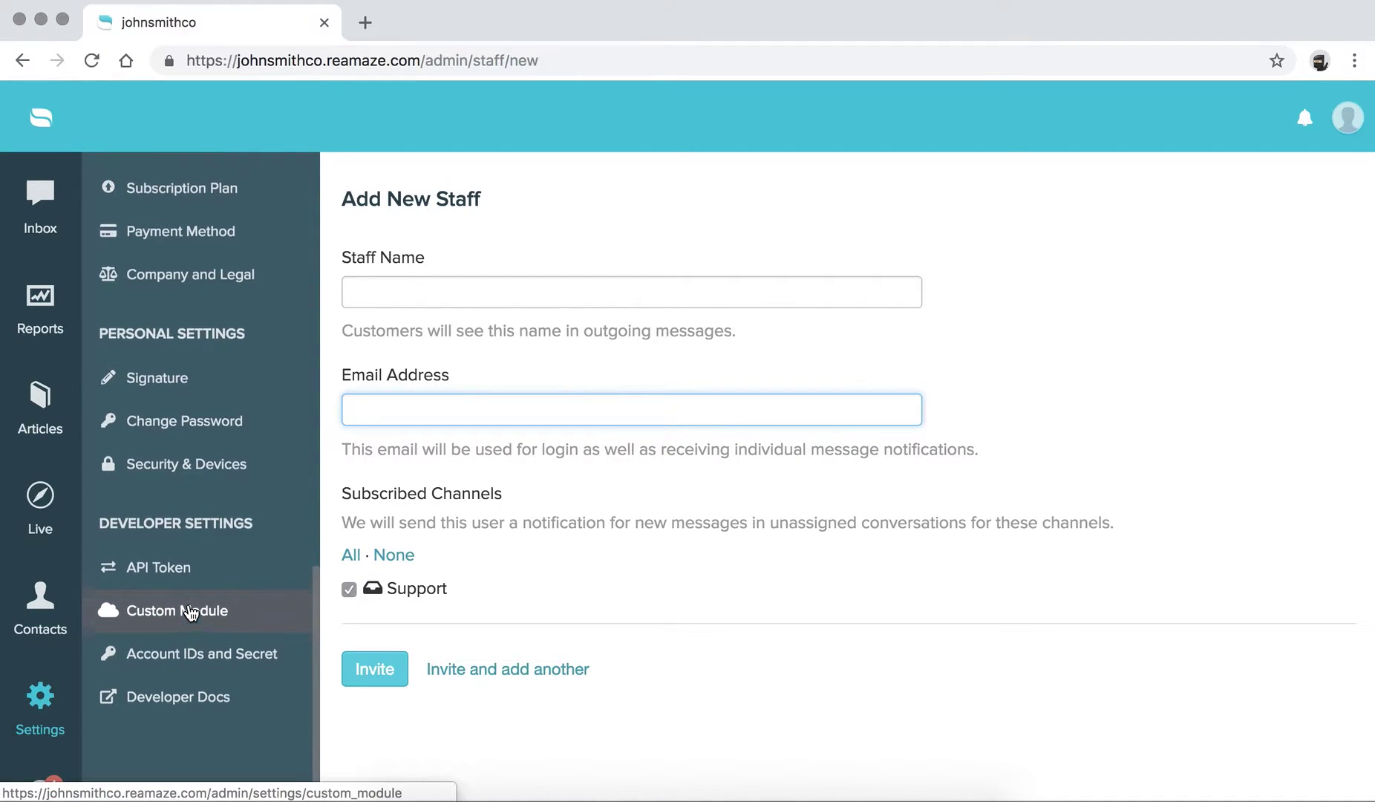
pyautogui.moveTo(103, 334); pyautogui.dragTo(246, 341)
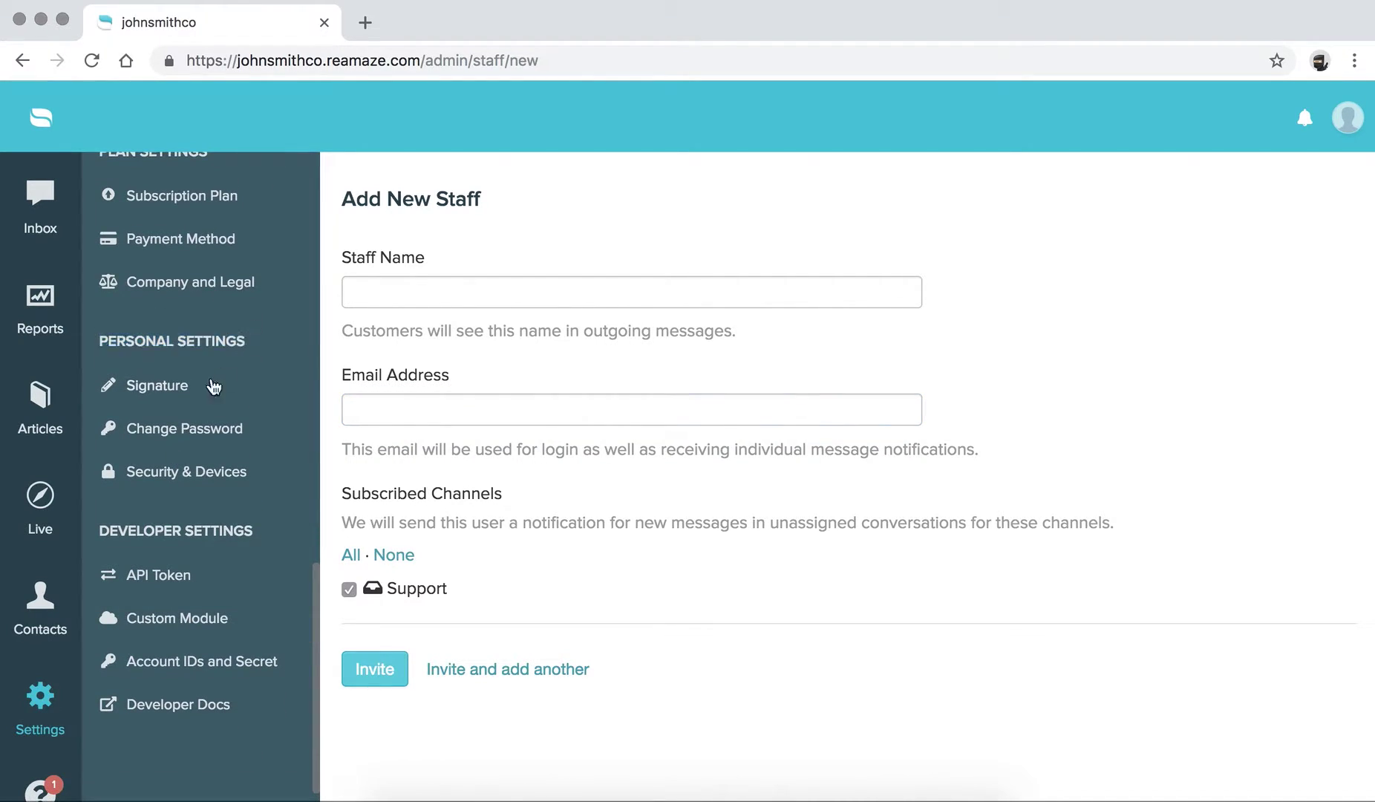
pyautogui.click(186, 393)
# - Enter the staff member's name and 'Customer Experience Guru' as the first two signature lines
pyautogui.click(460, 368)
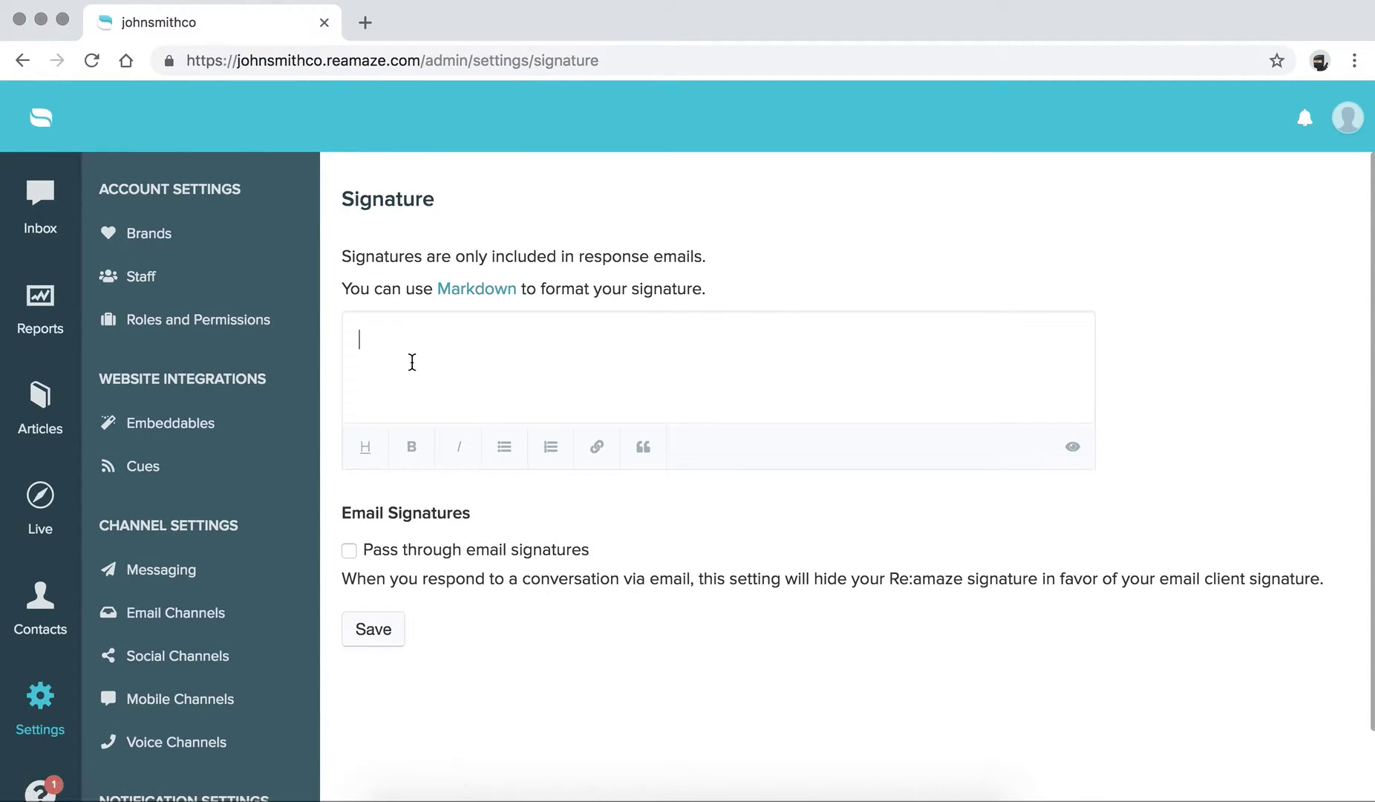
pyautogui.press('Return')
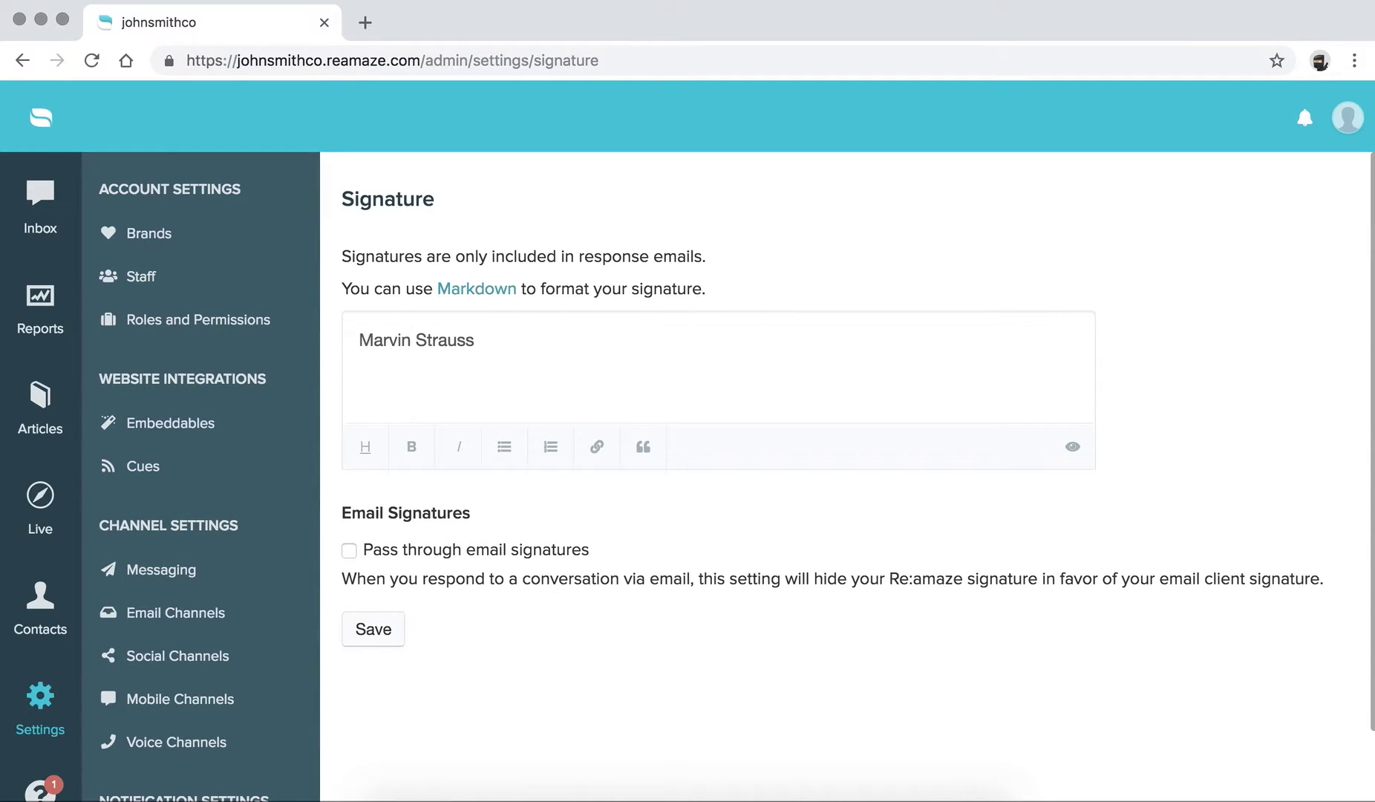
pyautogui.write('Customer Expi')
pyautogui.press('BackSpace')
pyautogui.write('erience')
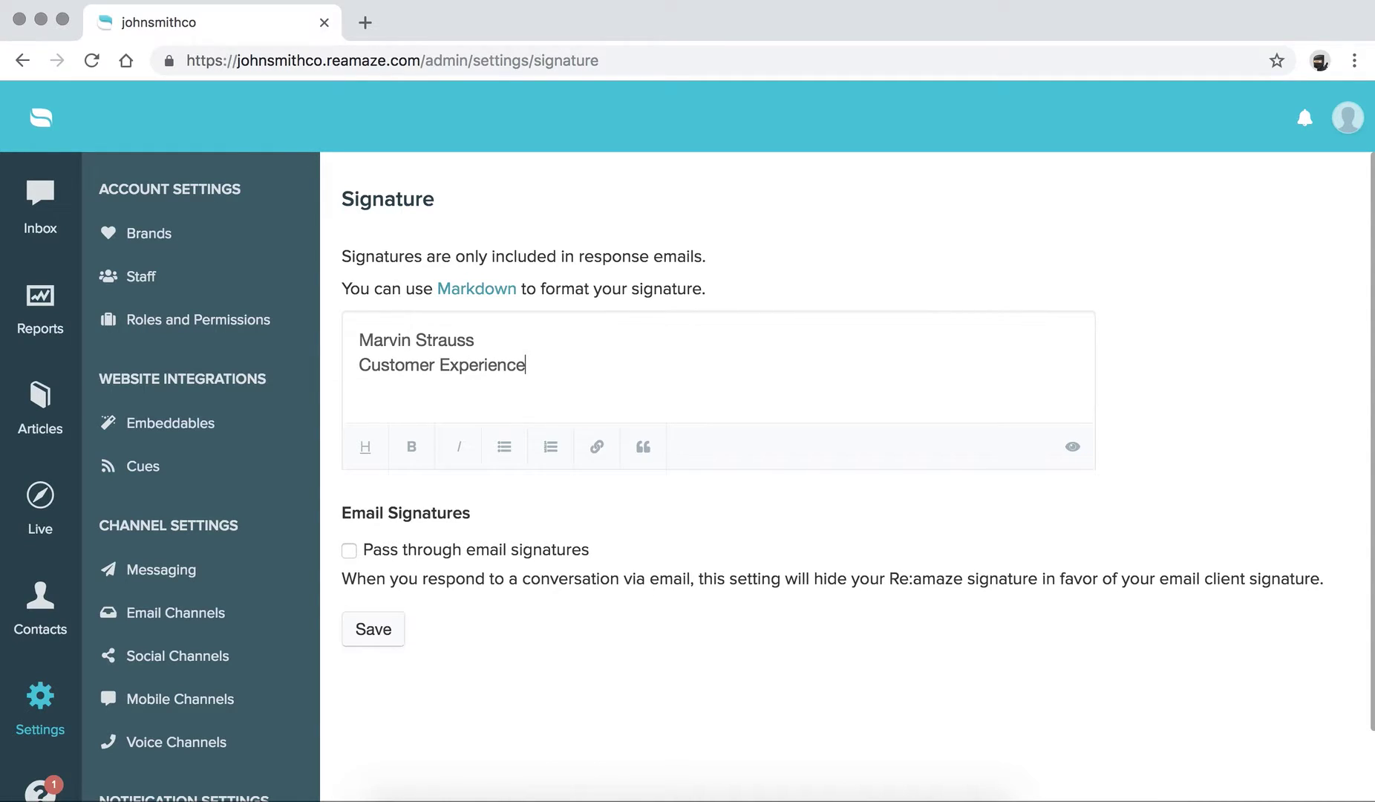
pyautogui.write(' Guru')
# - Add a third signature line with the Markdown placeholder '![Alt Text](img URL)'
pyautogui.click(586, 367)
pyautogui.press('Return')
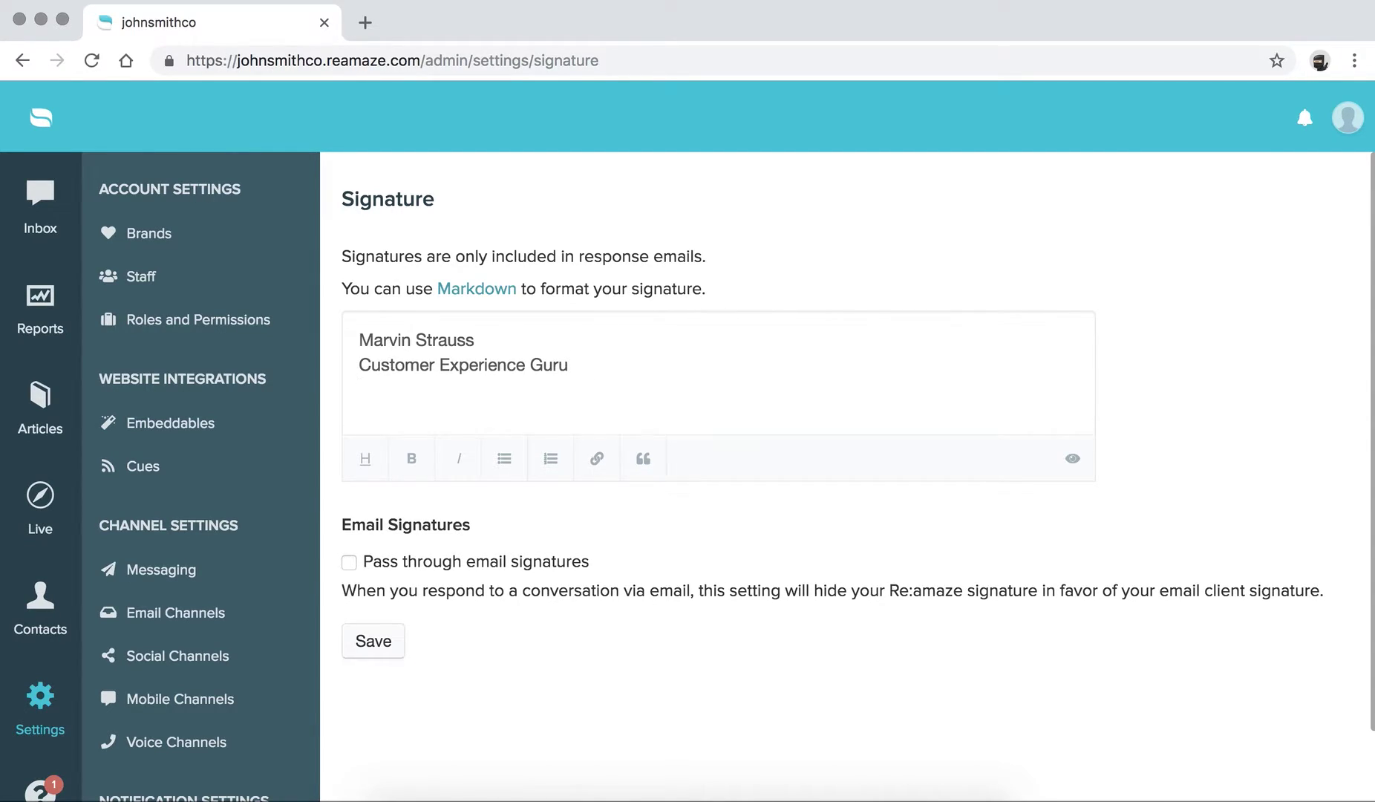
pyautogui.write('![Alt Text](img ')
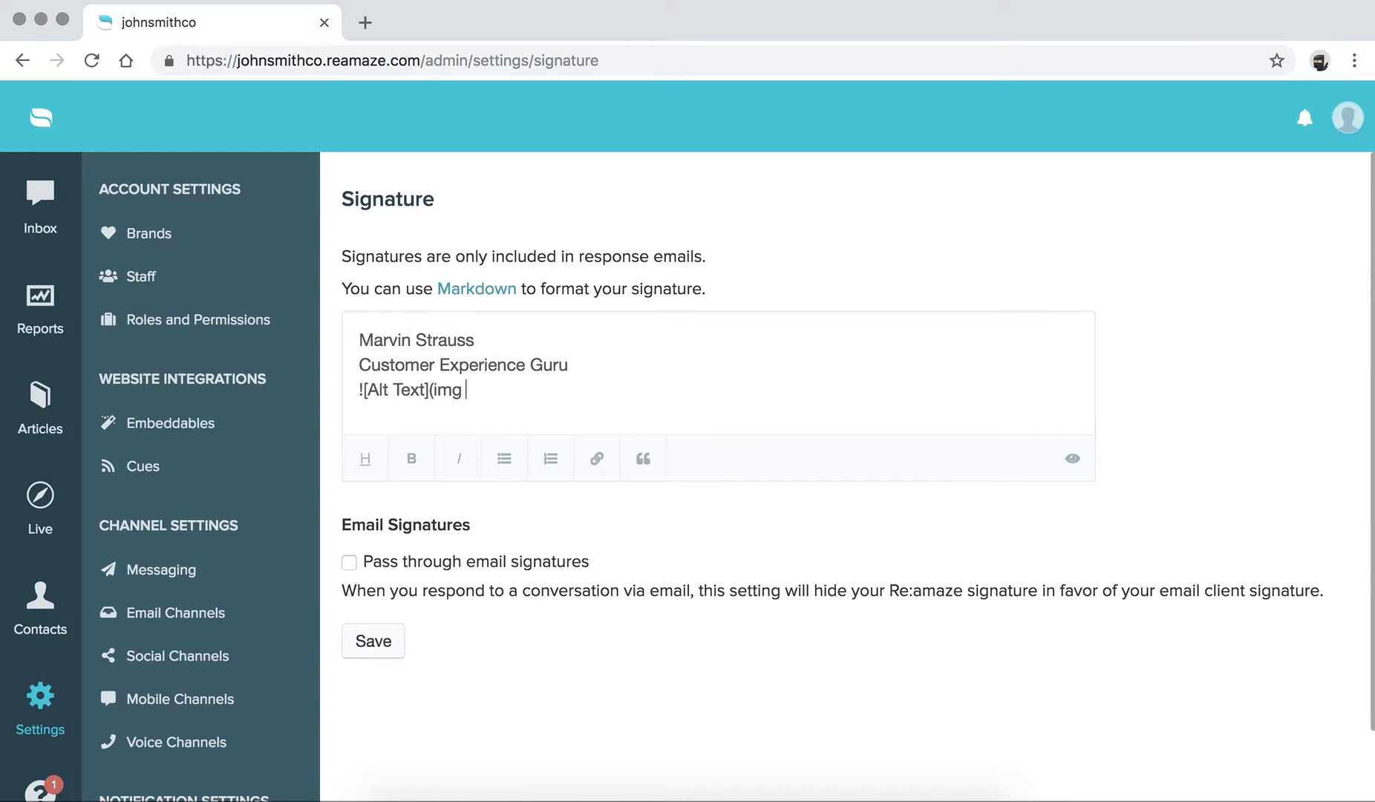
pyautogui.write('URL)')
pyautogui.moveTo(526, 391)
pyautogui.mouseDown()
pyautogui.moveTo(346, 391)
pyautogui.moveTo(515, 391)
pyautogui.mouseUp()
pyautogui.click(389, 391)
pyautogui.click(517, 392)
# - Toggle Pass through email signatures on and back off, leaving it unticked
pyautogui.click(350, 562)
pyautogui.moveTo(341, 590)
pyautogui.mouseDown()
pyautogui.moveTo(839, 610)
pyautogui.moveTo(967, 586)
pyautogui.moveTo(1323, 594)
pyautogui.moveTo(338, 577)
pyautogui.moveTo(338, 595)
pyautogui.mouseUp()
pyautogui.click(1322, 594)
pyautogui.click(341, 590)
pyautogui.click(349, 562)
# - Save the signature and go to the Email Channels settings
pyautogui.click(388, 641)
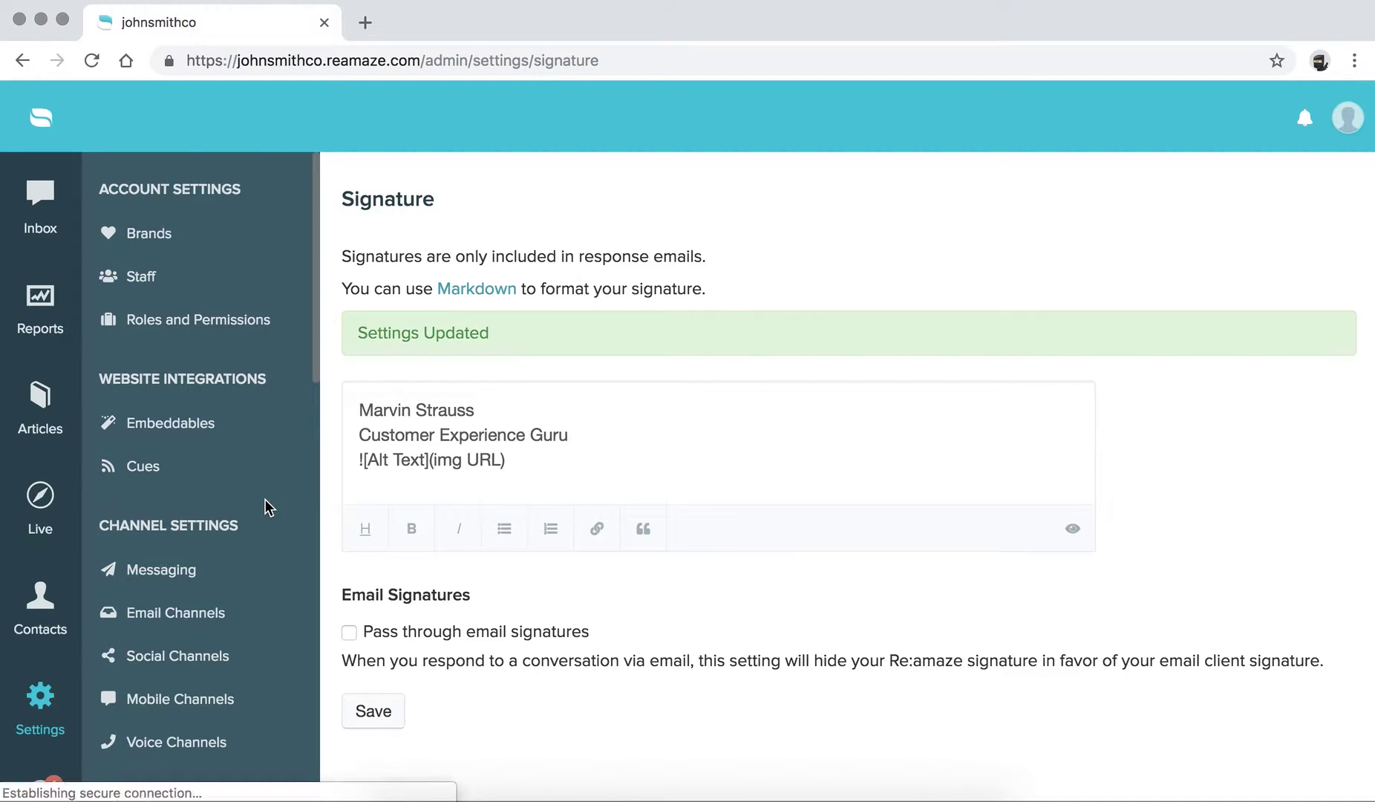
pyautogui.scroll(-2, 265, 505)
pyautogui.click(164, 459)
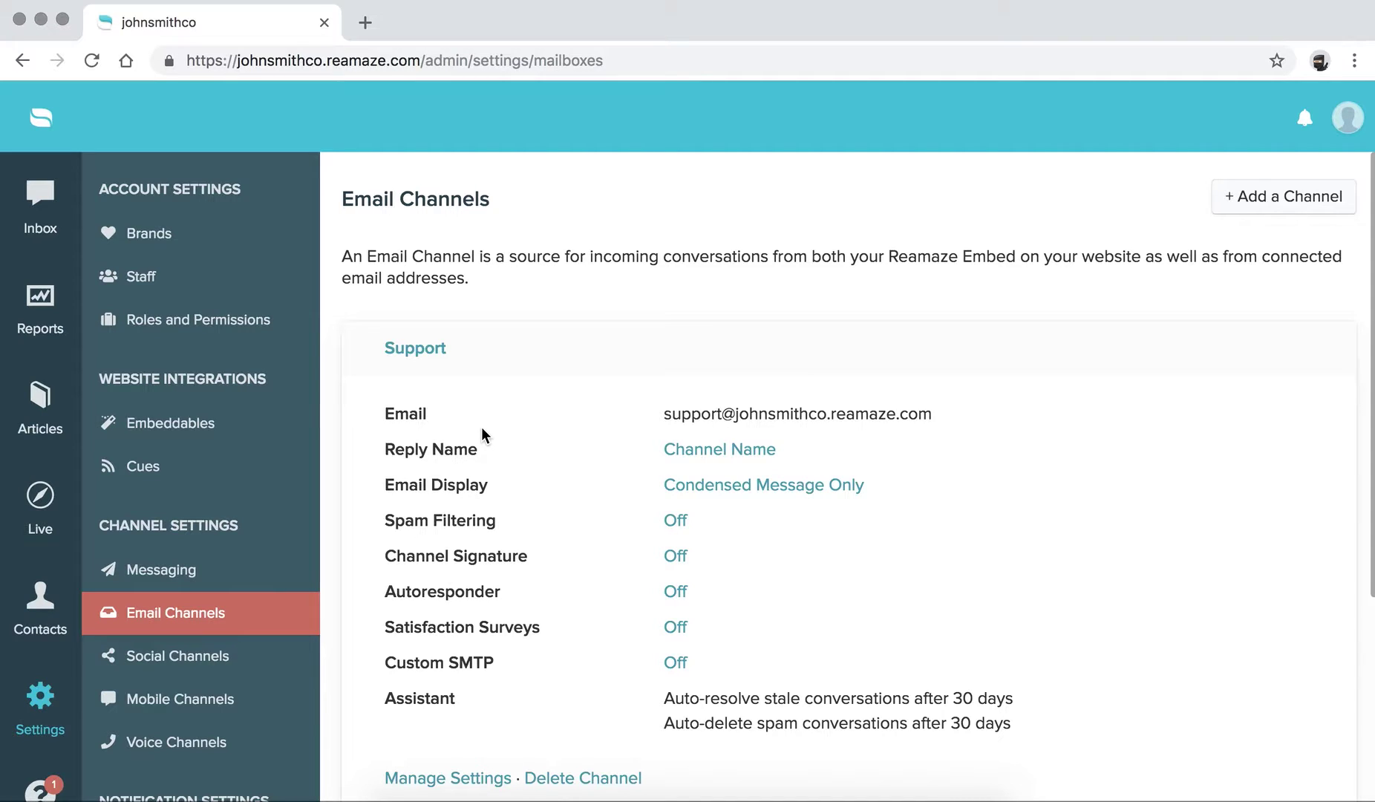
# - Open the Support channel's Channel Signature settings via the Off link
pyautogui.scroll(-2, 482, 428)
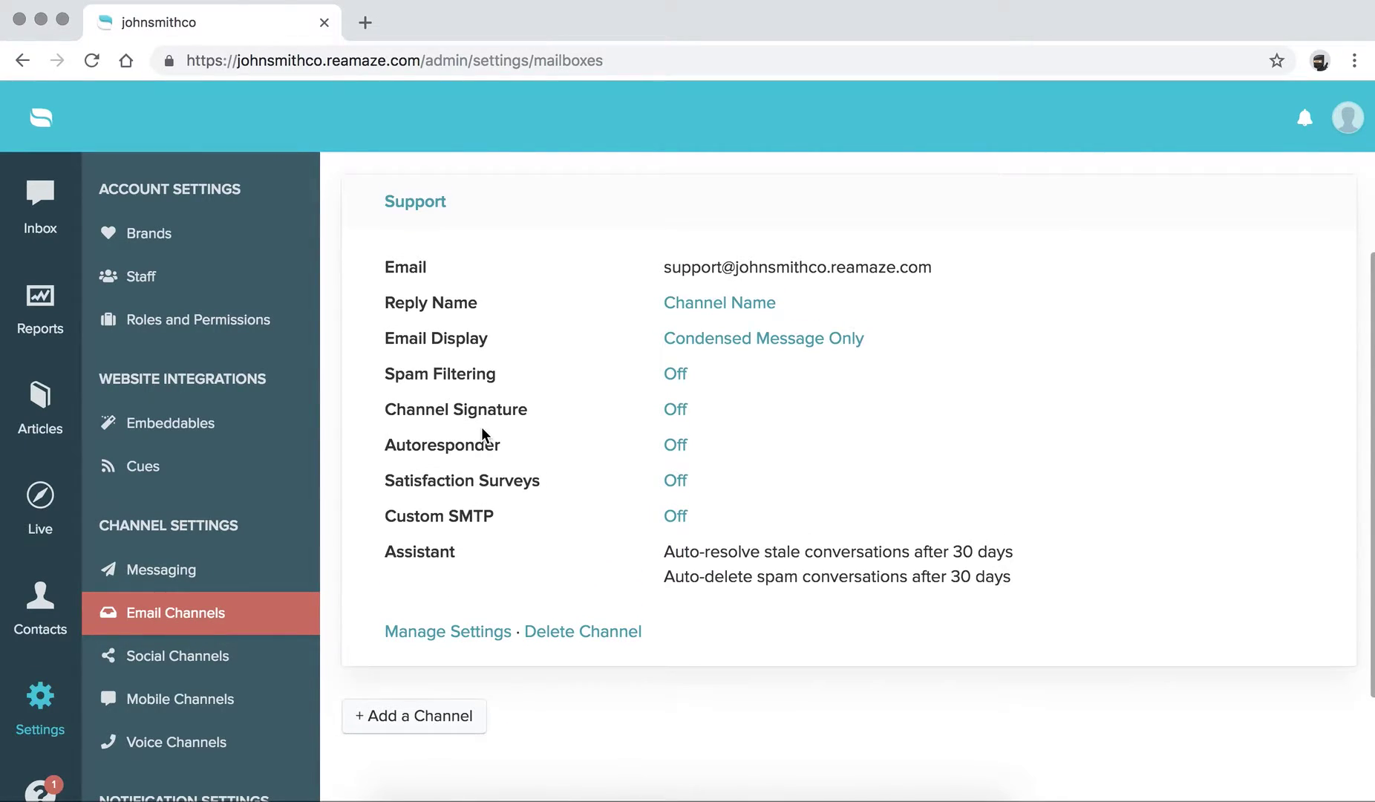
pyautogui.moveTo(384, 411); pyautogui.dragTo(549, 418)
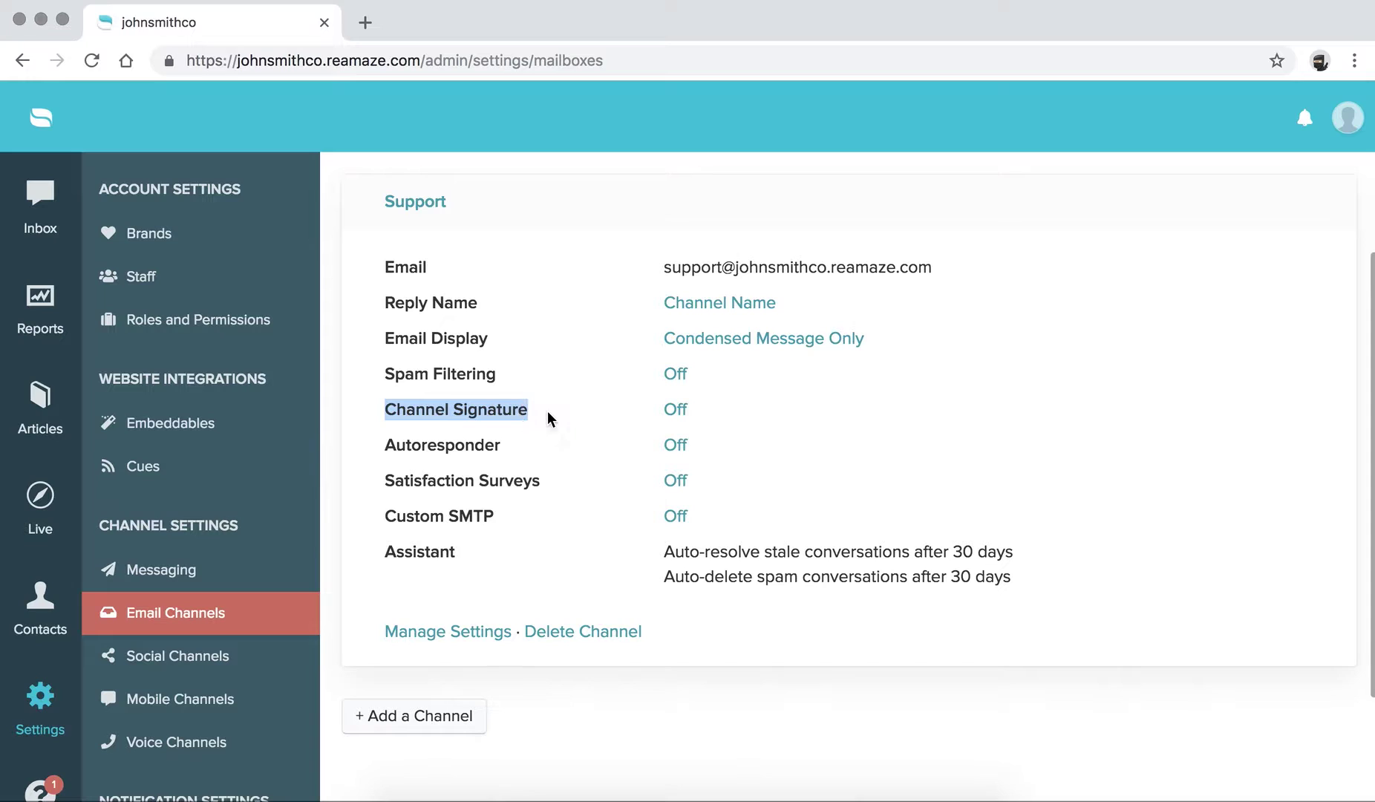
pyautogui.click(619, 429)
pyautogui.click(676, 412)
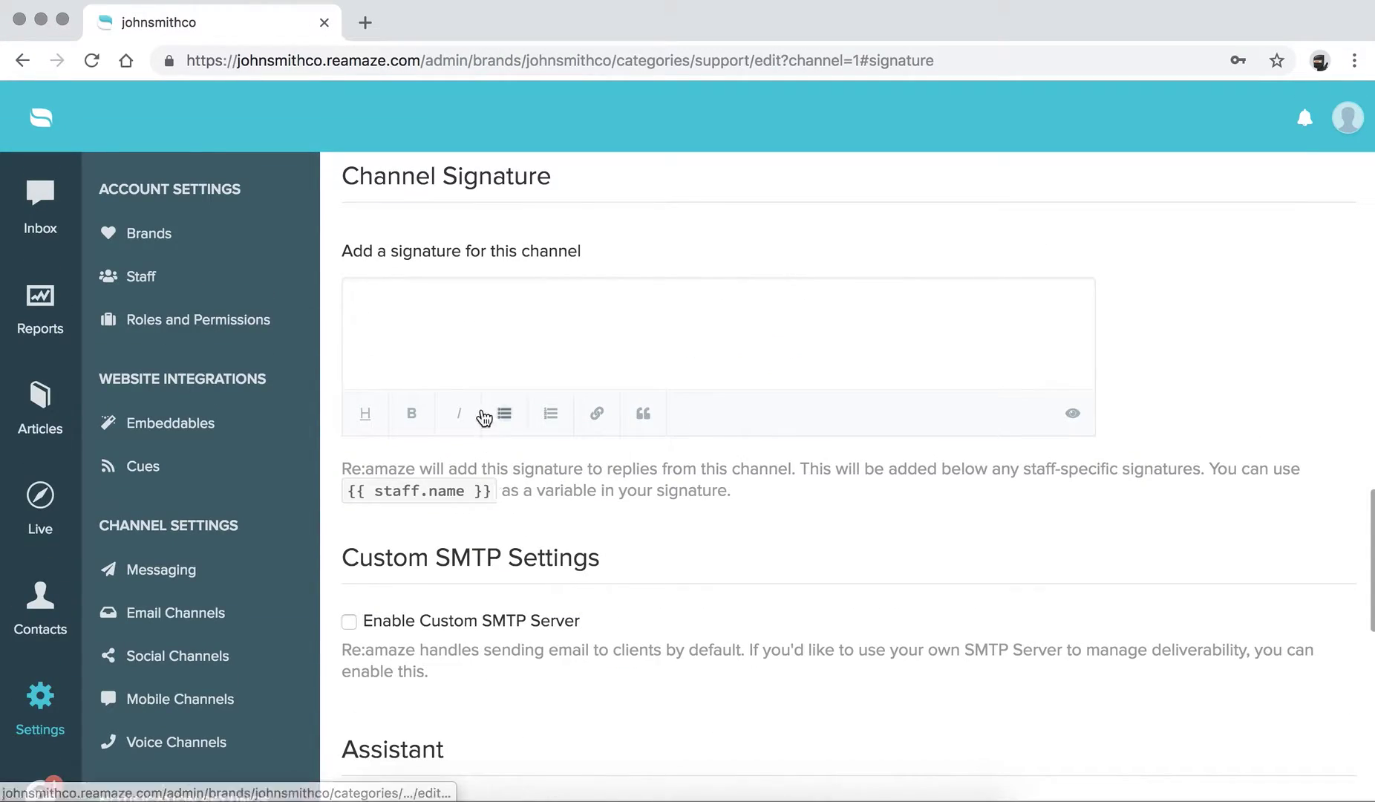
# - Inspect the empty channel signature editor and its help text about signature order
pyautogui.click(482, 352)
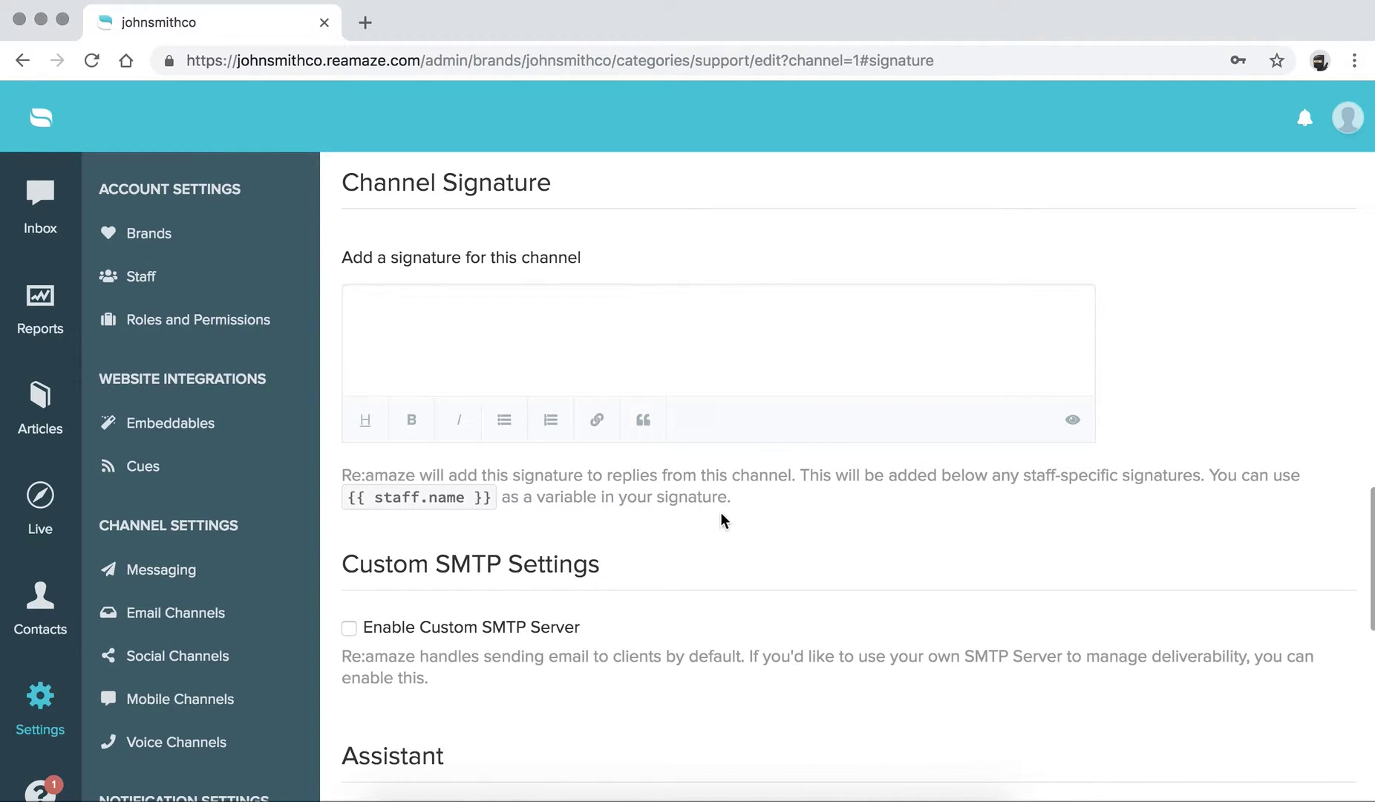
pyautogui.moveTo(725, 512)
pyautogui.mouseDown()
pyautogui.moveTo(258, 494)
pyautogui.moveTo(343, 466)
pyautogui.moveTo(708, 484)
pyautogui.moveTo(765, 505)
pyautogui.mouseUp()
pyautogui.click(346, 468)
pyautogui.click(765, 504)
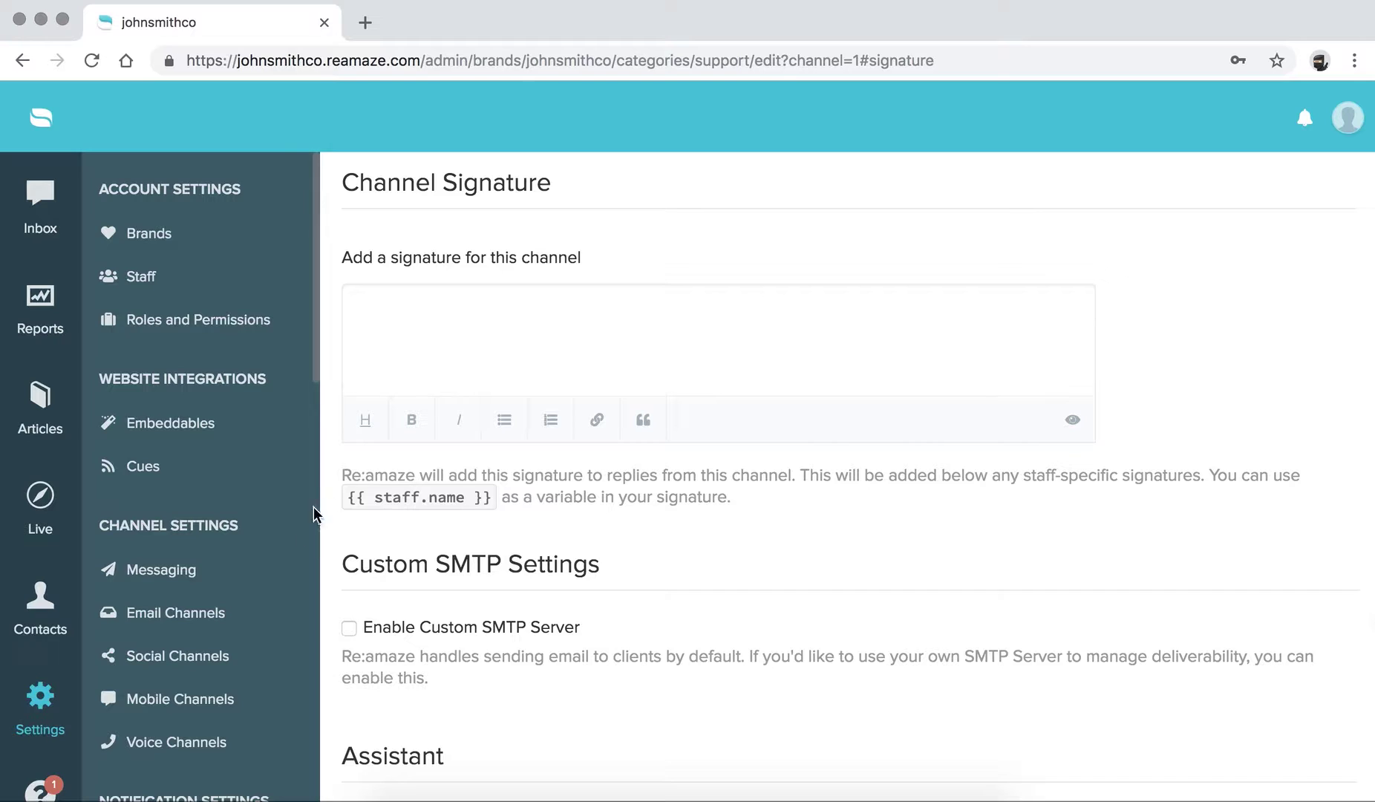
pyautogui.scroll(-10, 326, 528)
pyautogui.scroll(8, 326, 527)
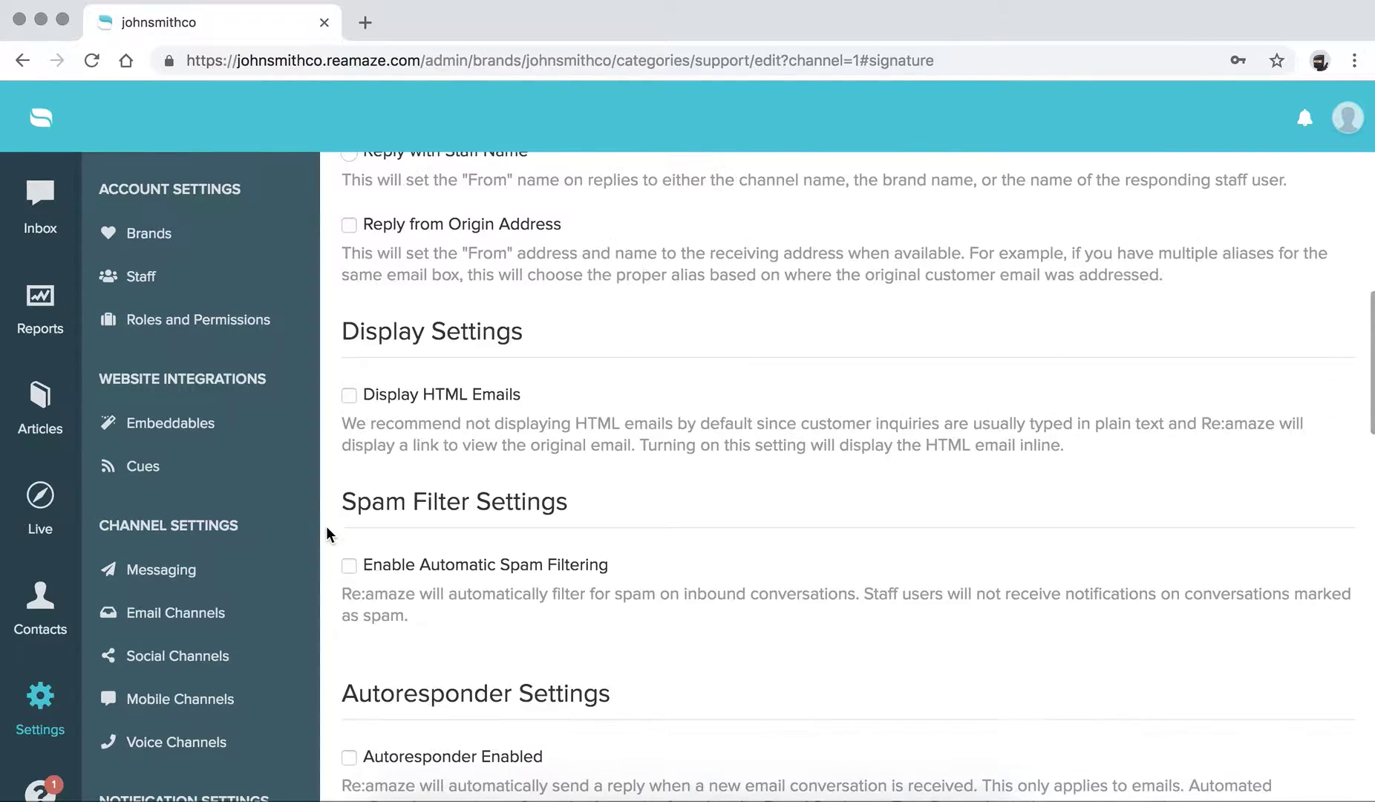